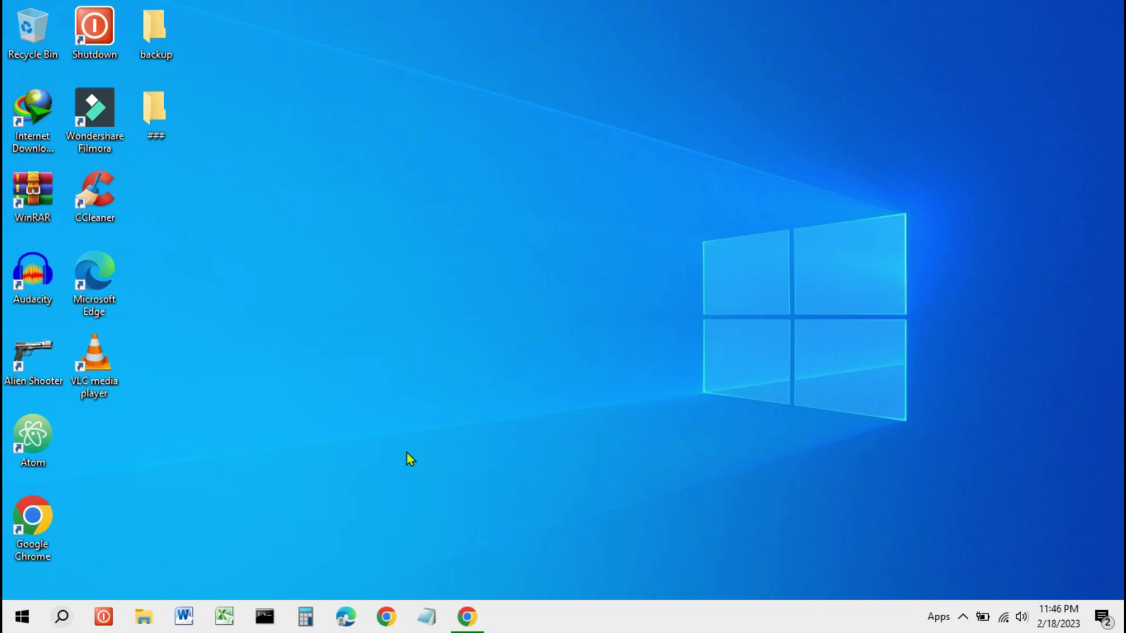
Switch to Chrome and look through Microsoft's "Ways to install Windows 11" support article.
{"action": "left_click", "coordinate": [469, 621]}
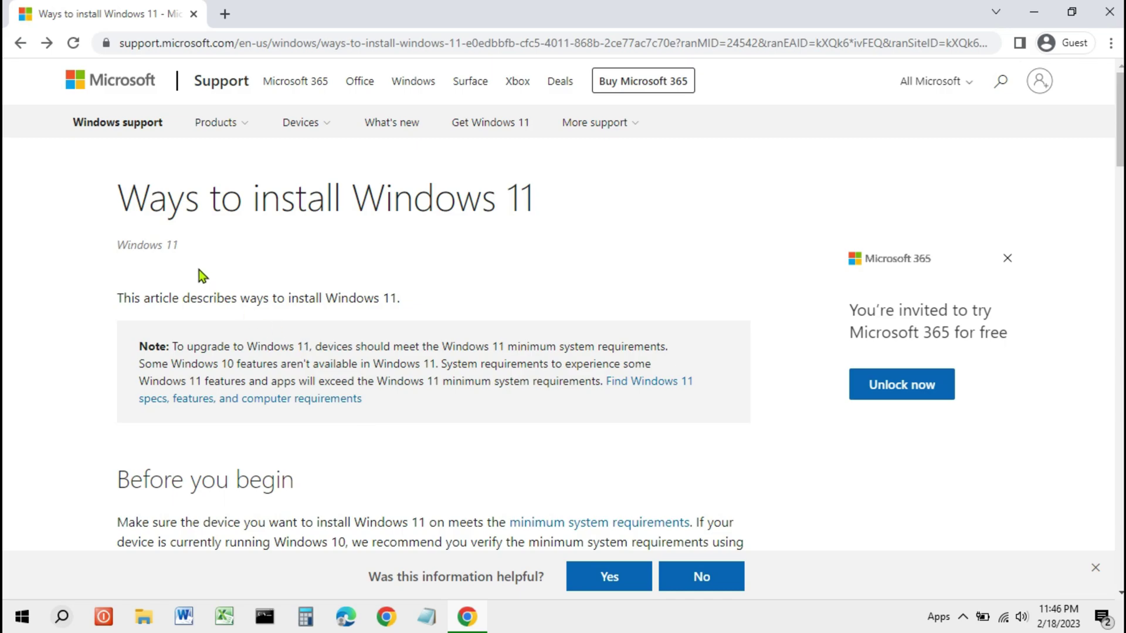
{"action": "left_click", "coordinate": [183, 41]}
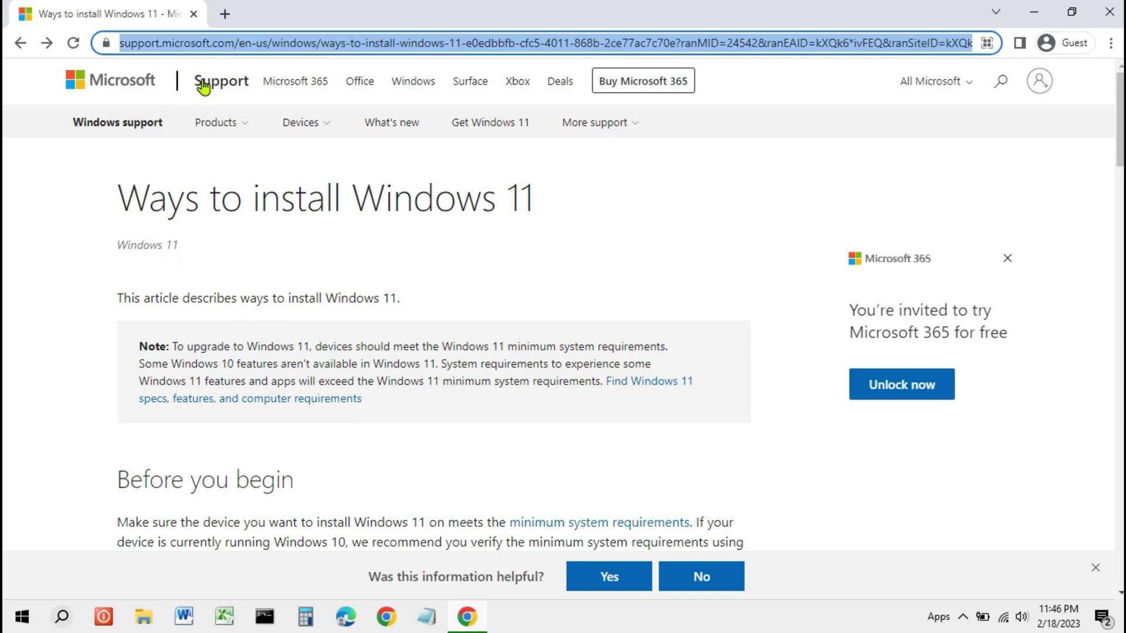
{"action": "left_click_drag", "start_coordinate": [120, 196], "coordinate": [552, 219]}
{"action": "left_click", "coordinate": [511, 283]}
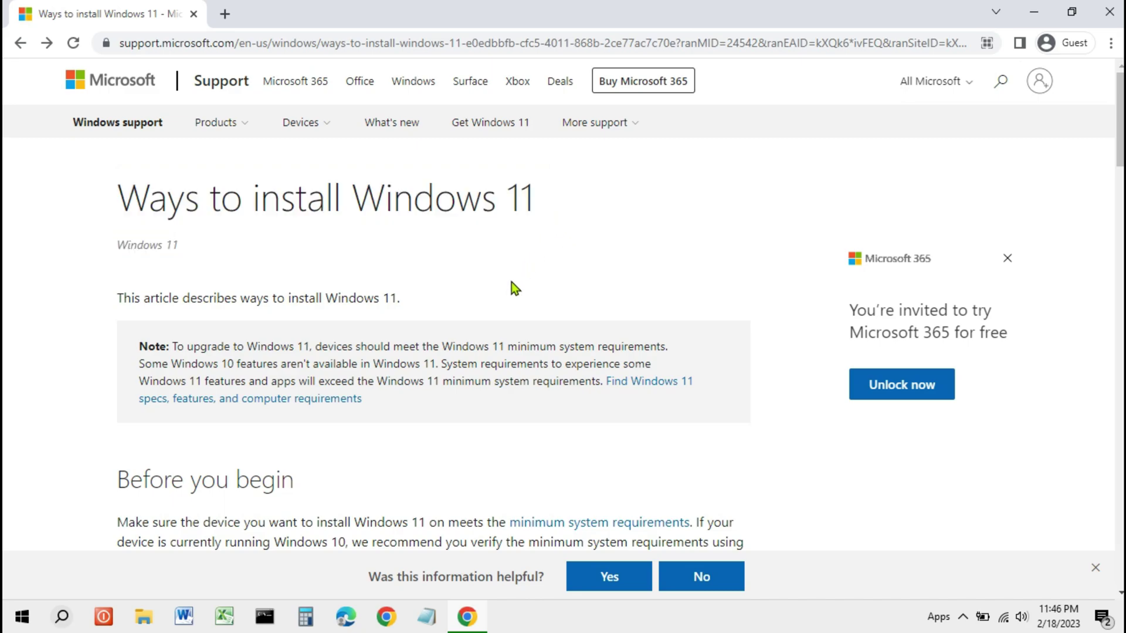
{"action": "scroll", "coordinate": [234, 433], "scroll_direction": "down", "scroll_amount": 20}
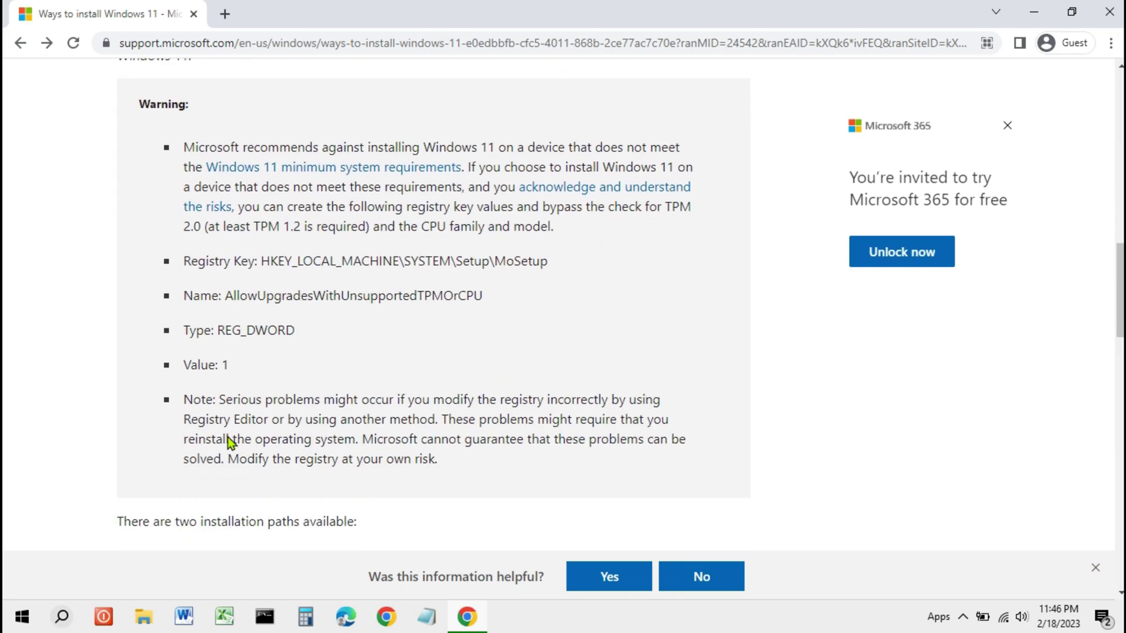
{"action": "scroll", "coordinate": [227, 438], "scroll_direction": "down", "scroll_amount": 12}
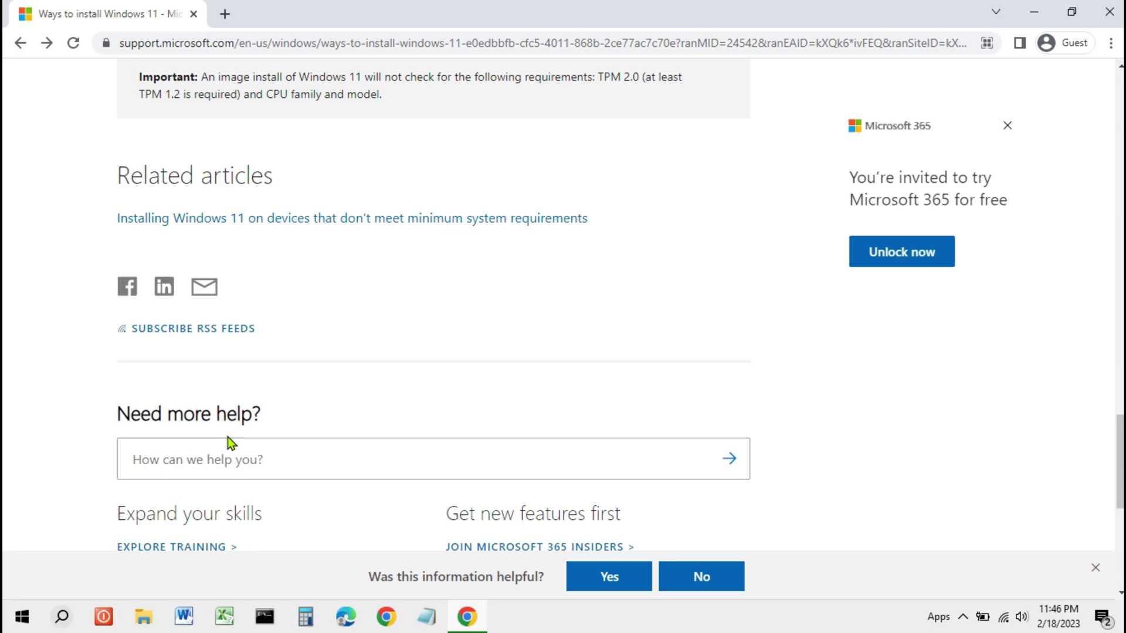
{"action": "scroll", "coordinate": [228, 437], "scroll_direction": "up", "scroll_amount": 10}
{"action": "scroll", "coordinate": [230, 432], "scroll_direction": "up", "scroll_amount": 15}
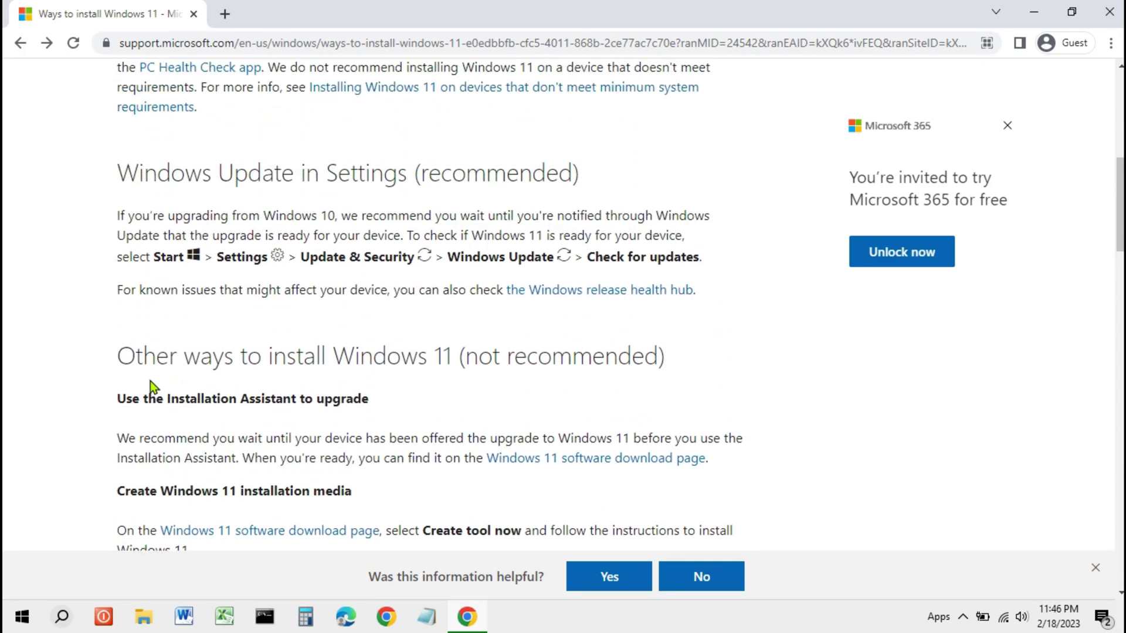
Read the "Other ways to install Windows 11" section and its warning about the registry bypass for unsupported devices, then minimize the browser.
{"action": "left_click_drag", "start_coordinate": [117, 358], "coordinate": [669, 357]}
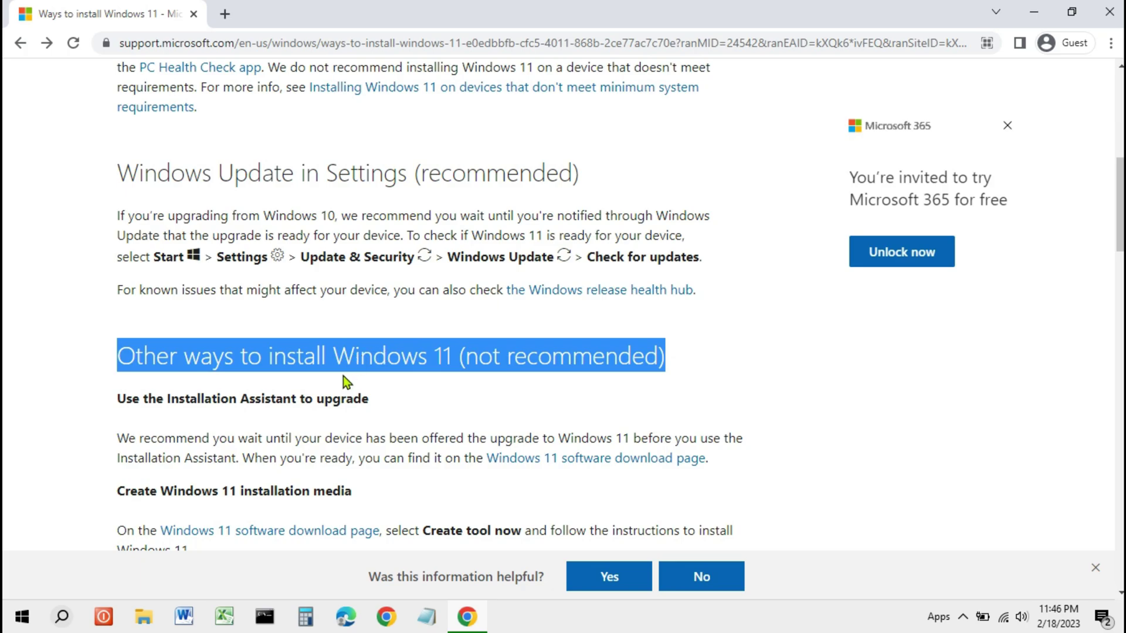
{"action": "scroll", "coordinate": [343, 377], "scroll_direction": "down", "scroll_amount": 2}
{"action": "scroll", "coordinate": [343, 377], "scroll_direction": "down", "scroll_amount": 2}
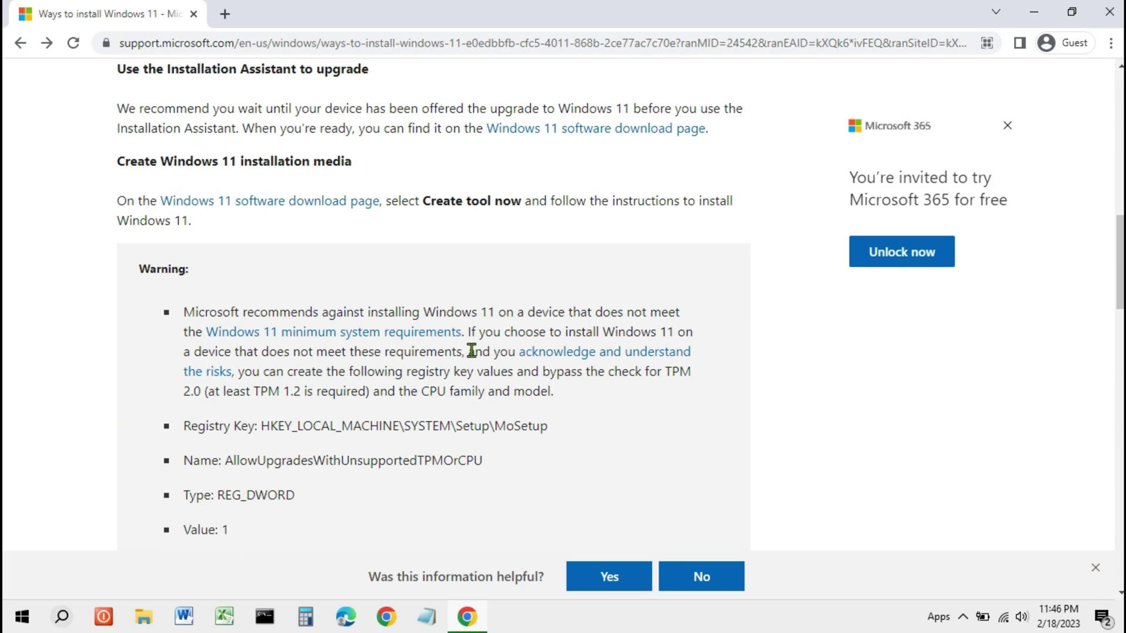
{"action": "left_click_drag", "start_coordinate": [466, 331], "coordinate": [237, 370]}
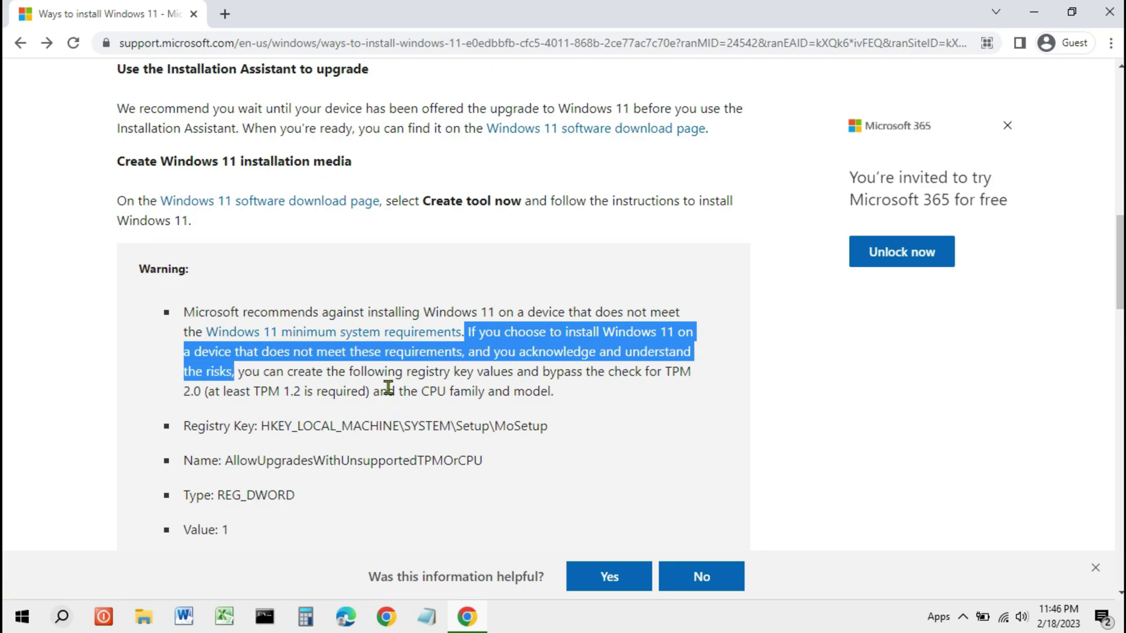
{"action": "left_click", "coordinate": [506, 444]}
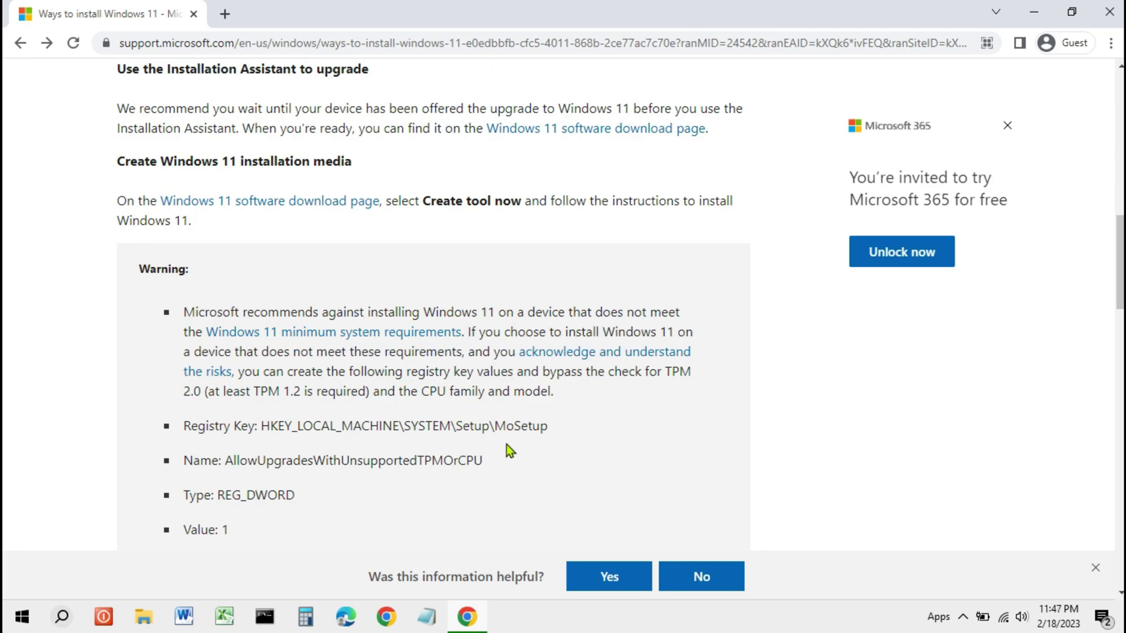
{"action": "left_click", "coordinate": [1036, 14]}
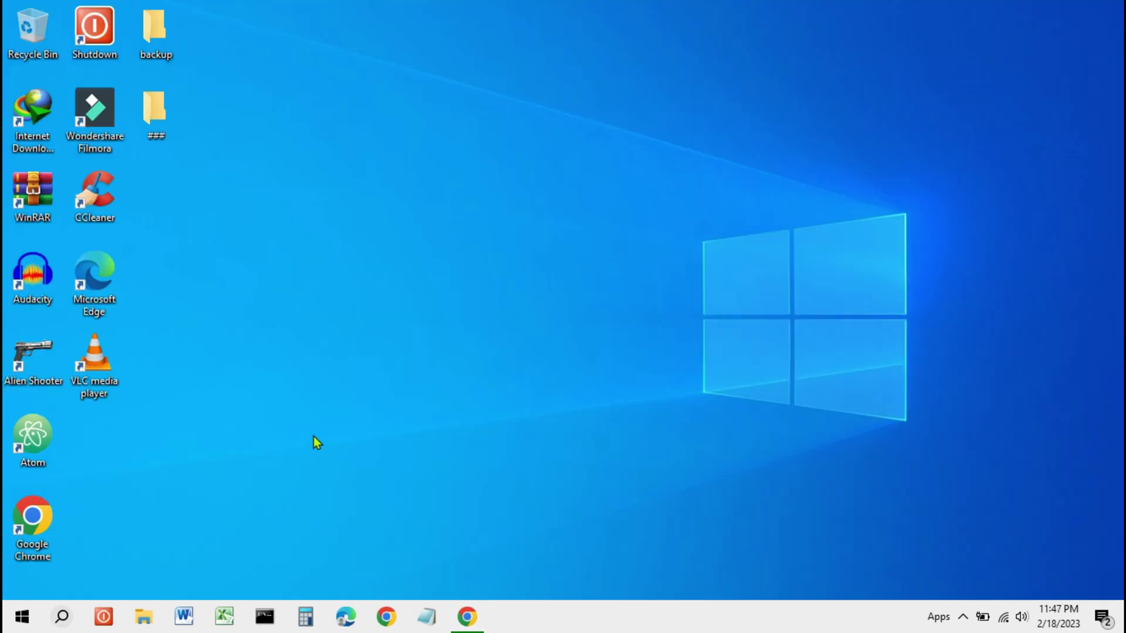
Open Windows Update in Windows Settings and read the notice about this PC's Windows 11 compatibility.
{"action": "right_click", "coordinate": [24, 616]}
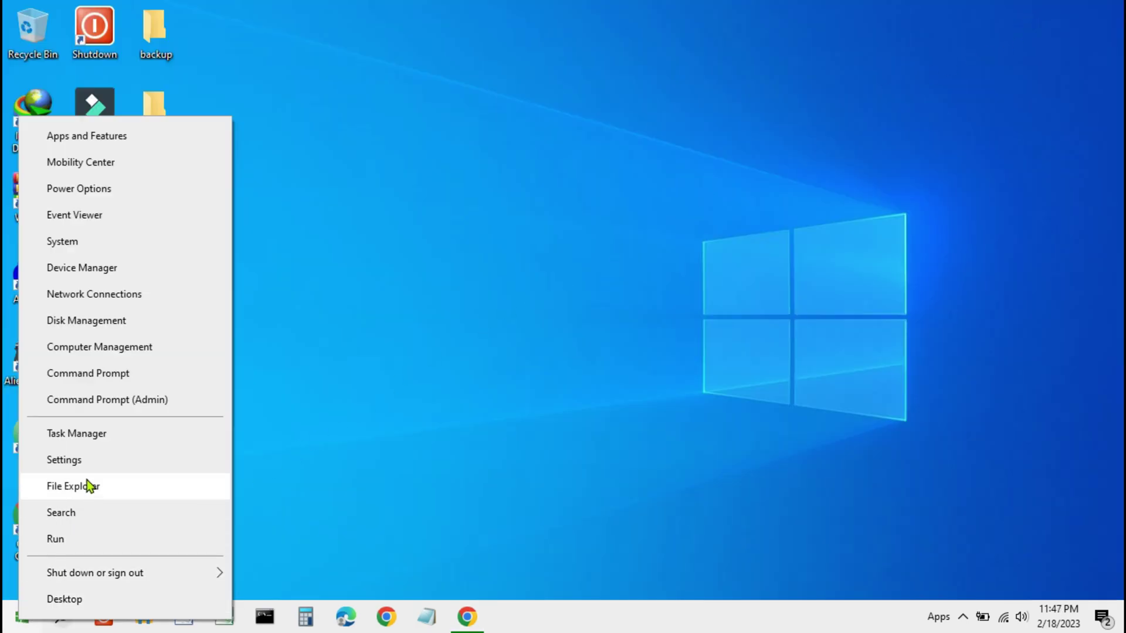
{"action": "left_click", "coordinate": [81, 459]}
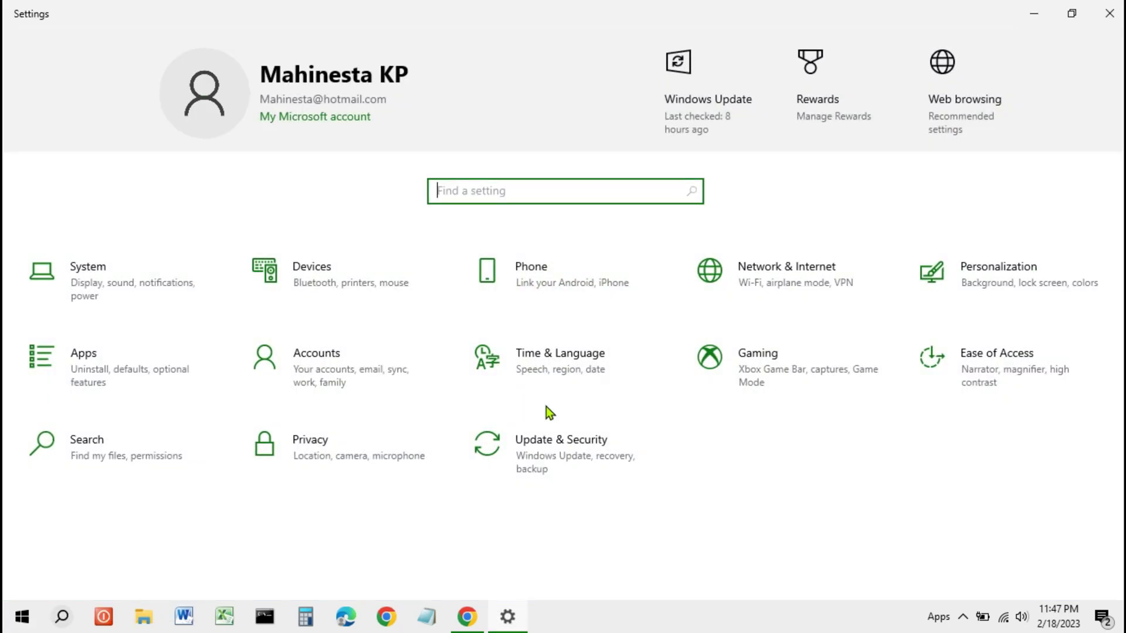
{"action": "left_click", "coordinate": [540, 453]}
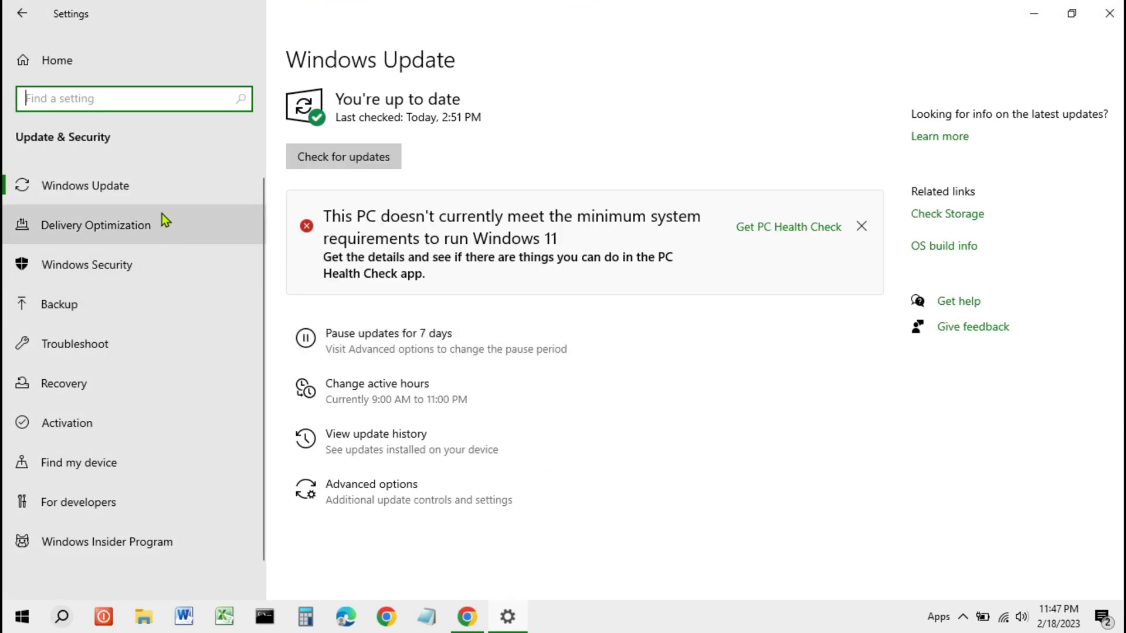
{"action": "left_click", "coordinate": [107, 185]}
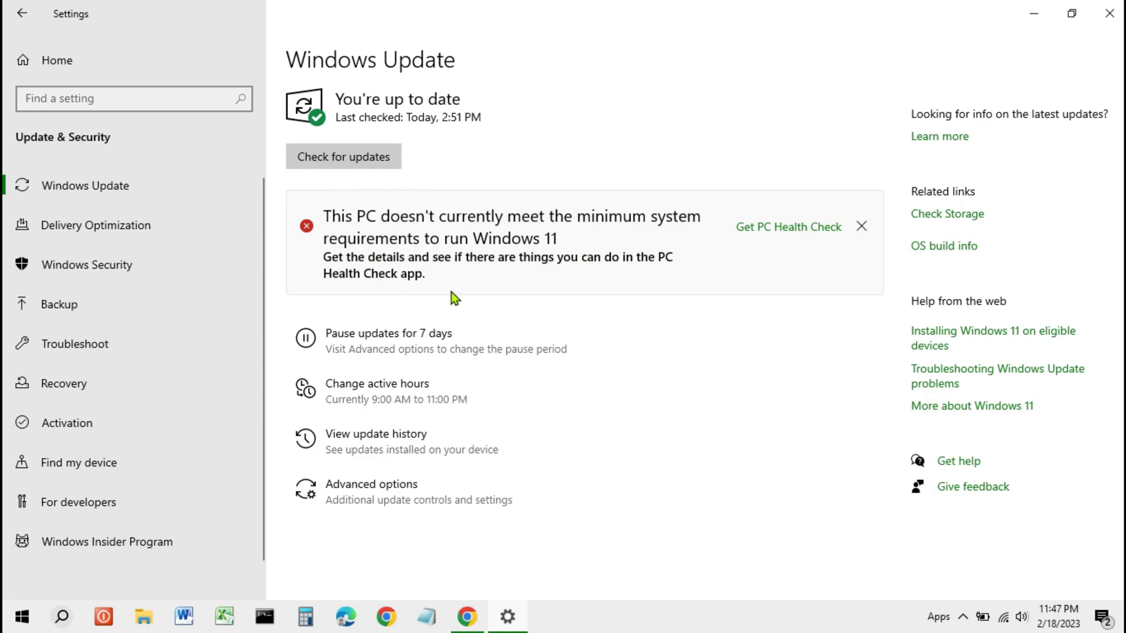
{"action": "left_click_drag", "start_coordinate": [326, 257], "coordinate": [432, 276]}
{"action": "left_click", "coordinate": [432, 278]}
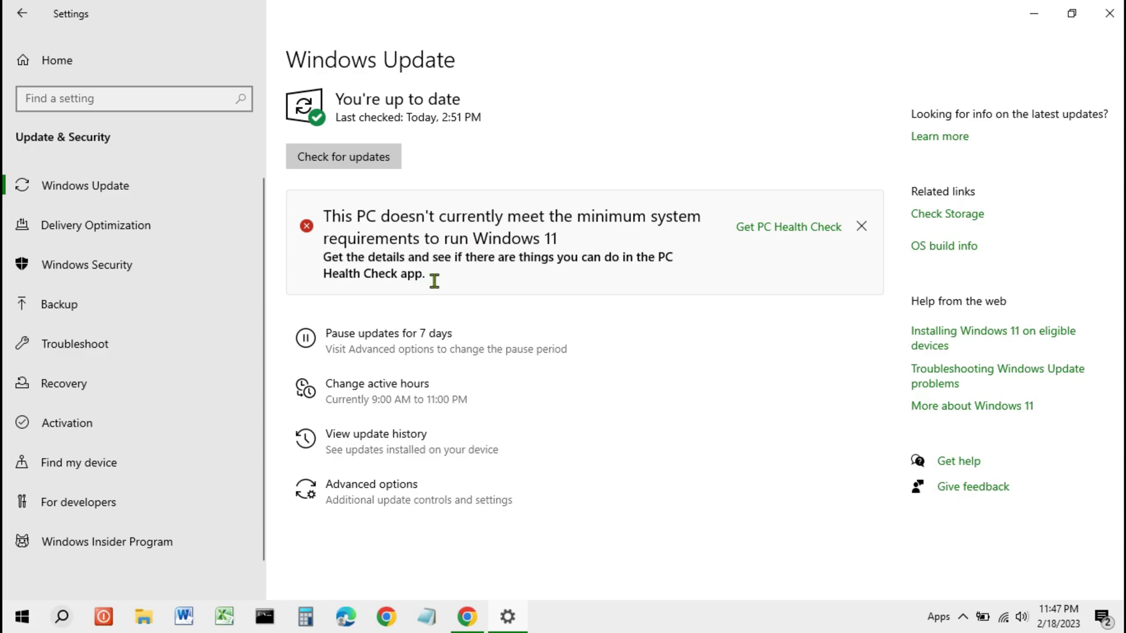
Open the PC Health Check support page from the update notice and download the app's installer through its aka.ms link.
{"action": "left_click", "coordinate": [784, 228]}
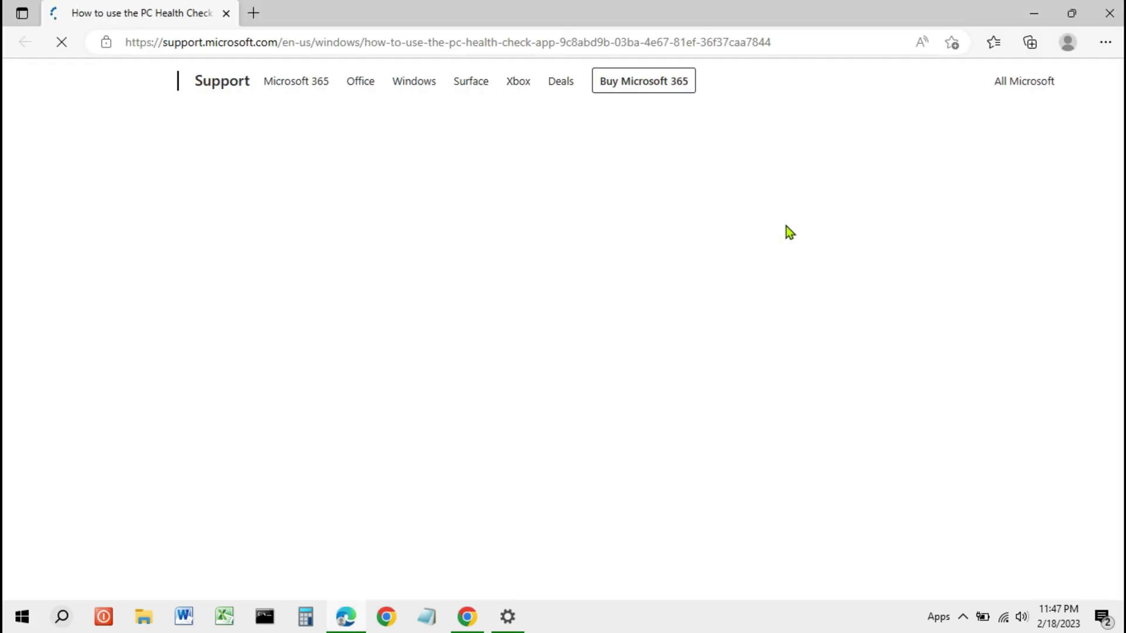
{"action": "left_click_drag", "start_coordinate": [122, 199], "coordinate": [683, 203]}
{"action": "left_click", "coordinate": [340, 357]}
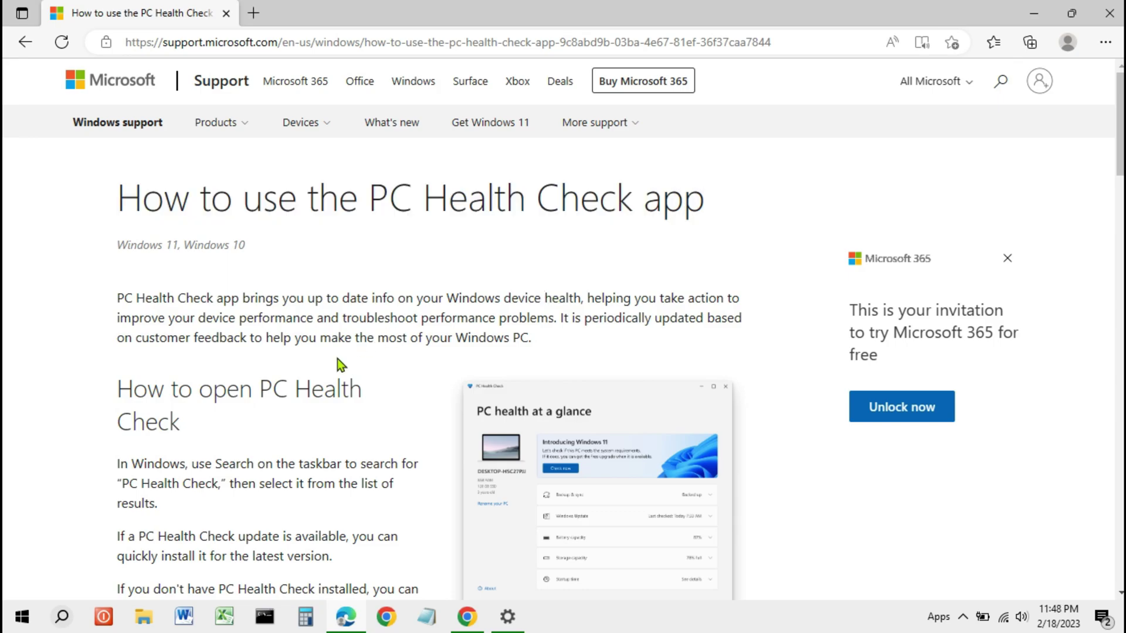
{"action": "scroll", "coordinate": [328, 363], "scroll_direction": "down", "scroll_amount": 5}
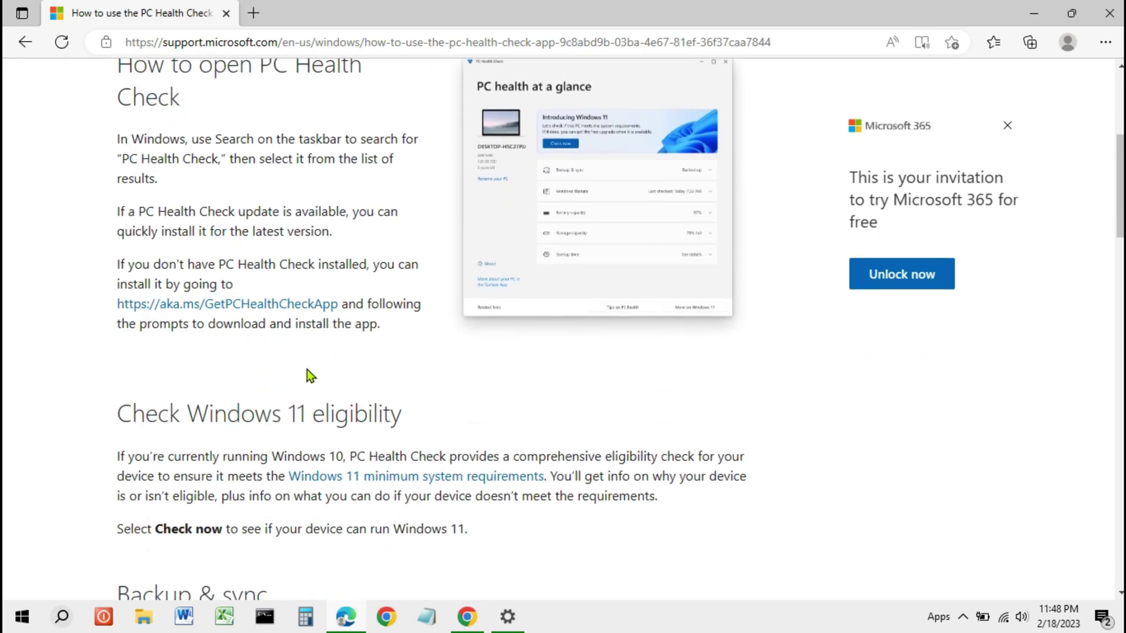
{"action": "left_click", "coordinate": [200, 309]}
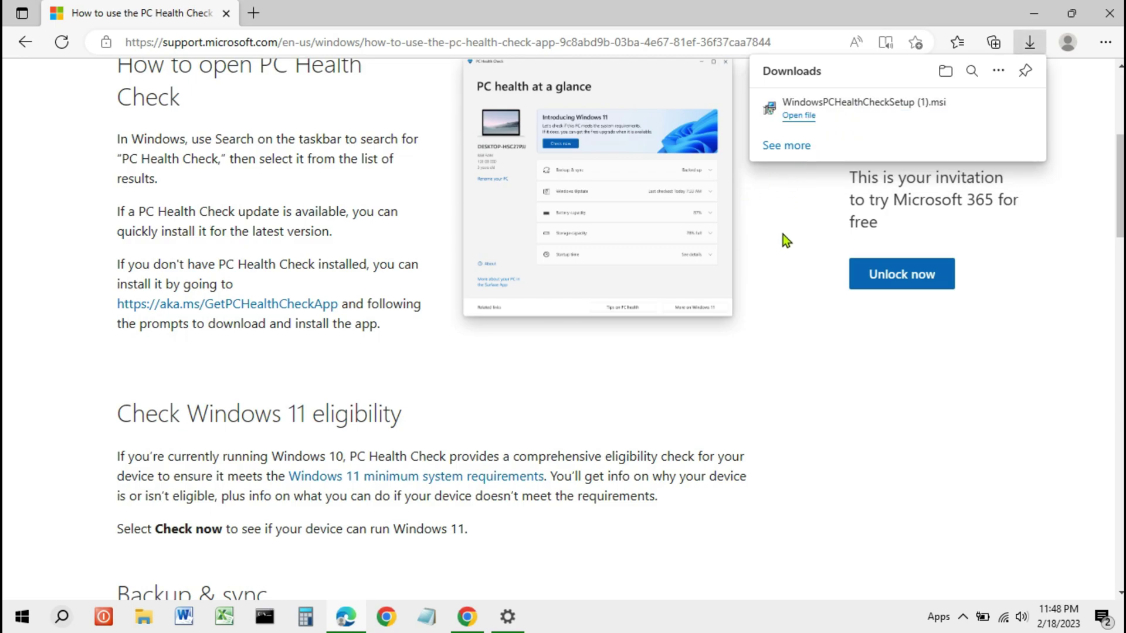
Install Windows PC Health Check from the downloaded file, accepting the license terms, and finish setup with the option to open the app.
{"action": "left_click", "coordinate": [803, 117]}
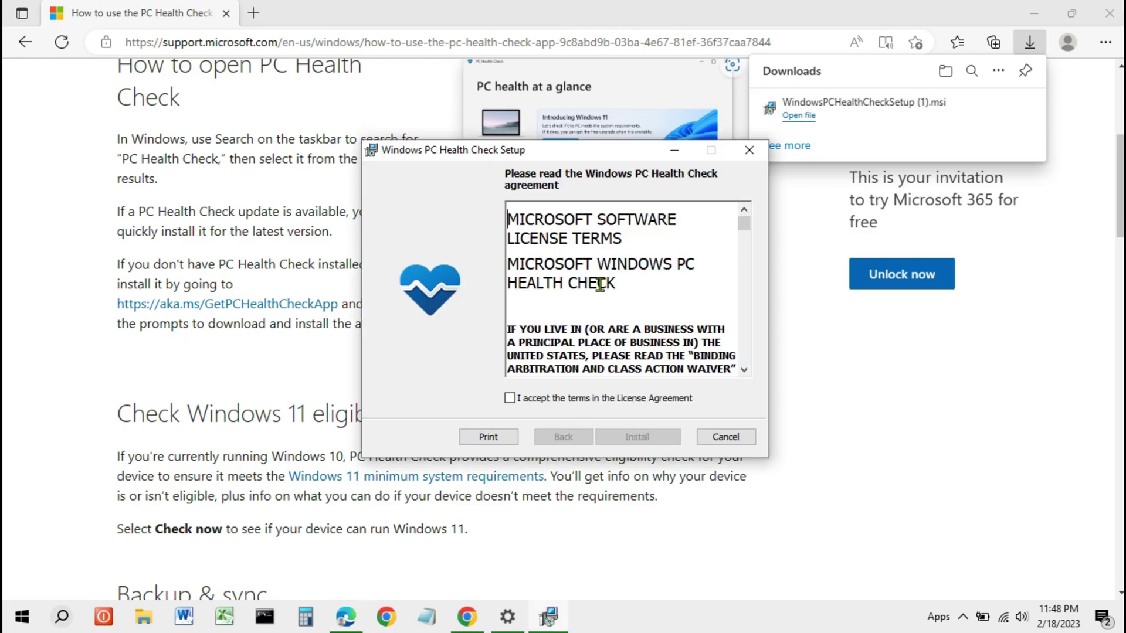
{"action": "left_click", "coordinate": [535, 401]}
{"action": "scroll", "coordinate": [613, 304], "scroll_direction": "down", "scroll_amount": 10}
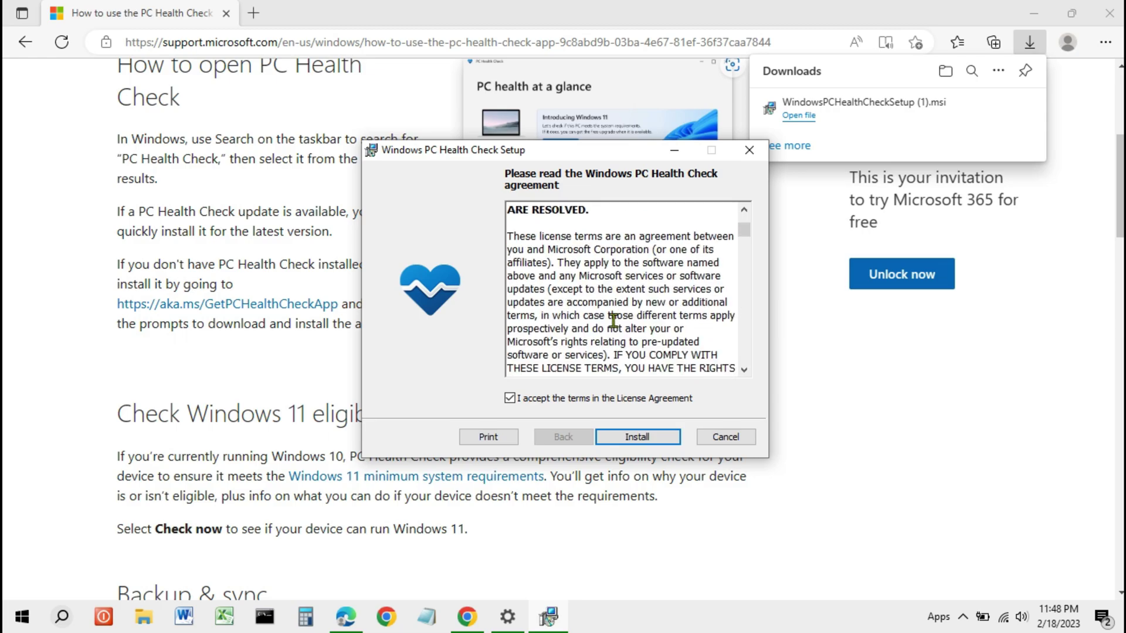
{"action": "scroll", "coordinate": [616, 344], "scroll_direction": "down", "scroll_amount": 3}
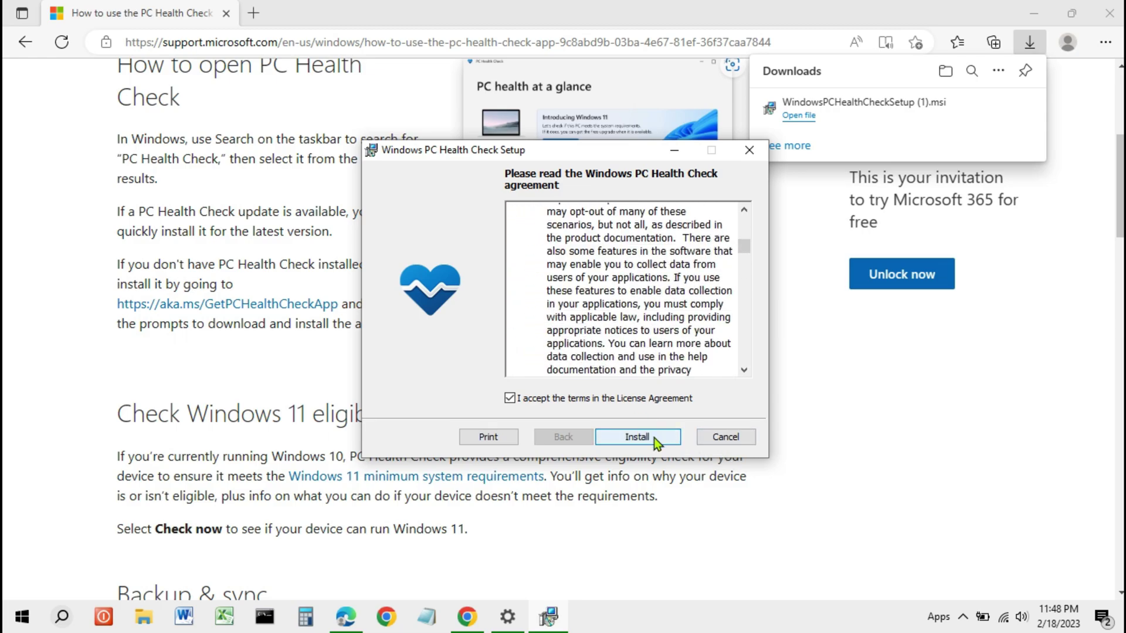
{"action": "left_click", "coordinate": [653, 437]}
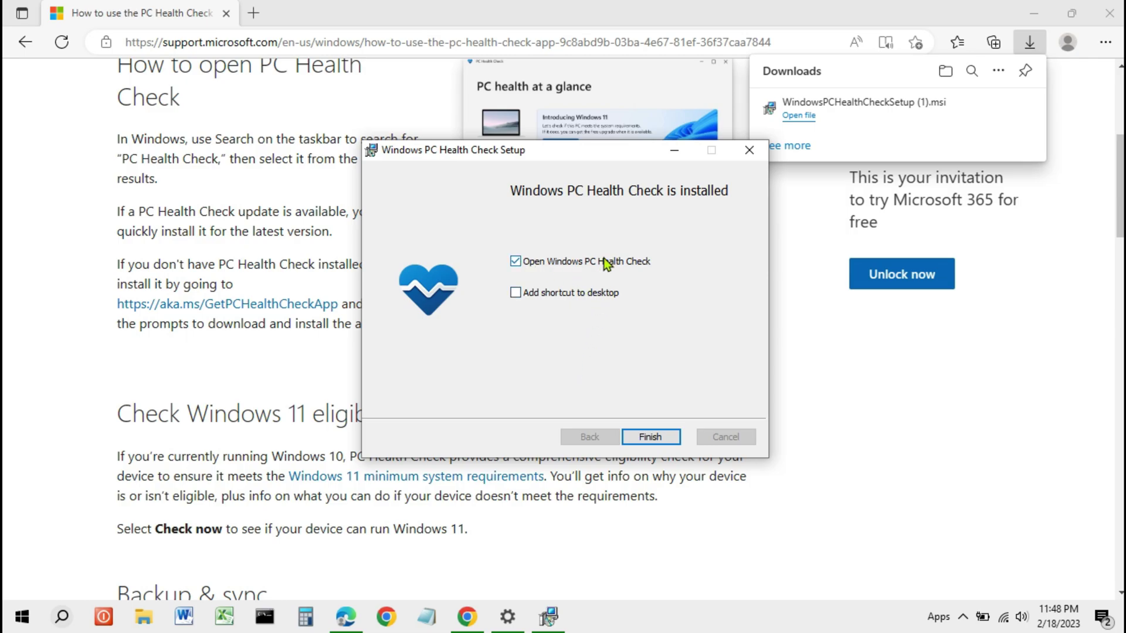
{"action": "left_click", "coordinate": [652, 439]}
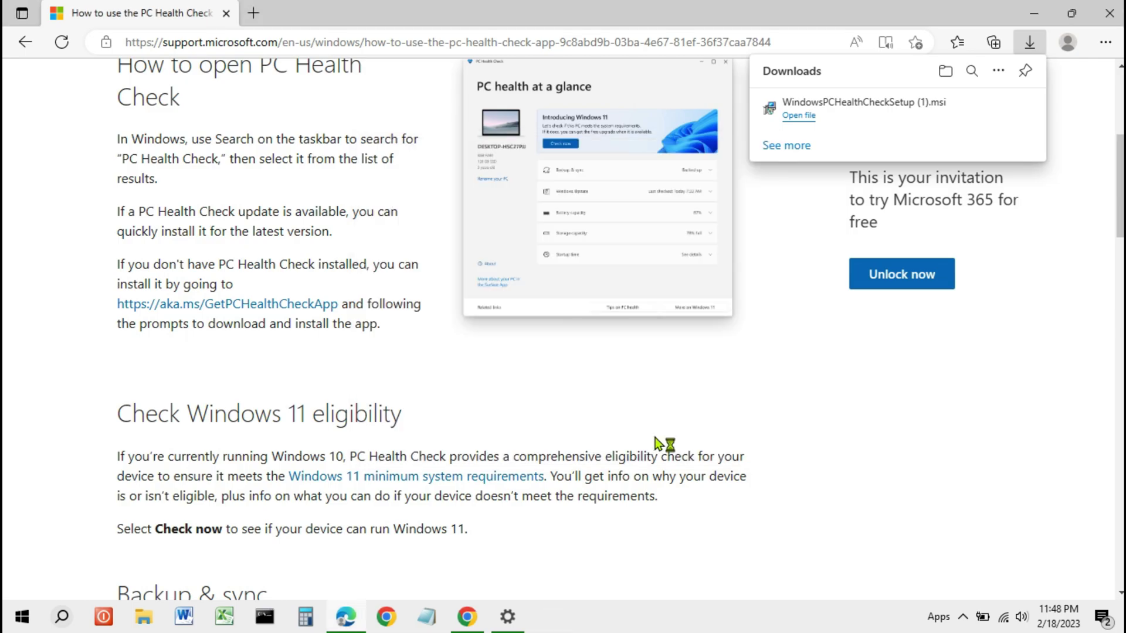
Clear away Edge and Settings, run the Windows 11 eligibility check in PC Health Check, review the processor finding, and close the app.
{"action": "left_click", "coordinate": [1108, 20]}
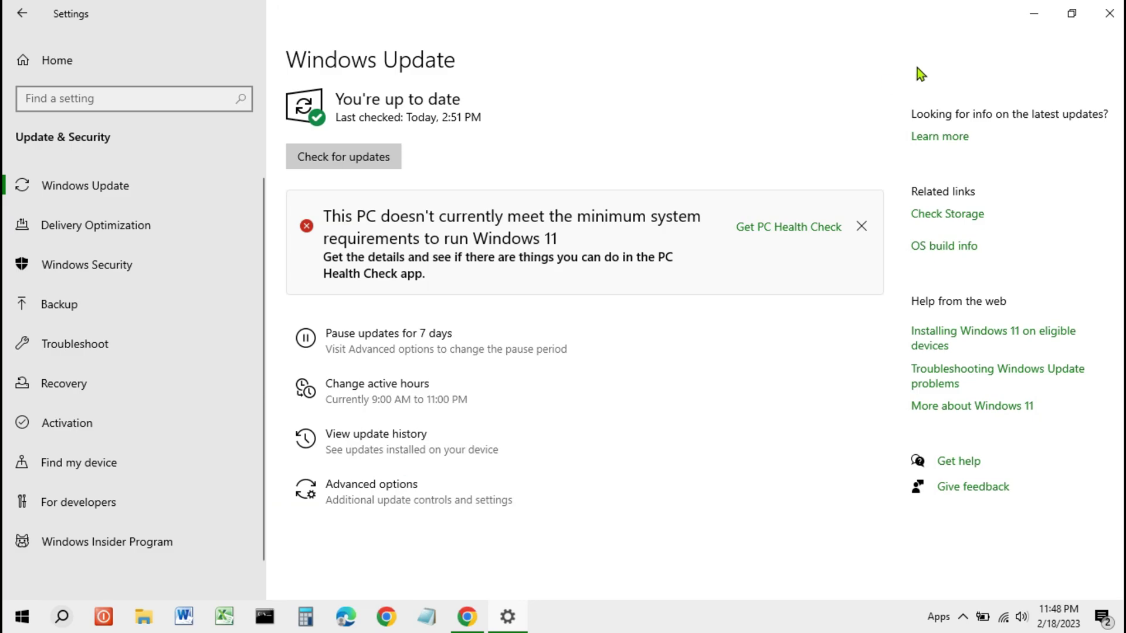
{"action": "left_click", "coordinate": [1033, 13]}
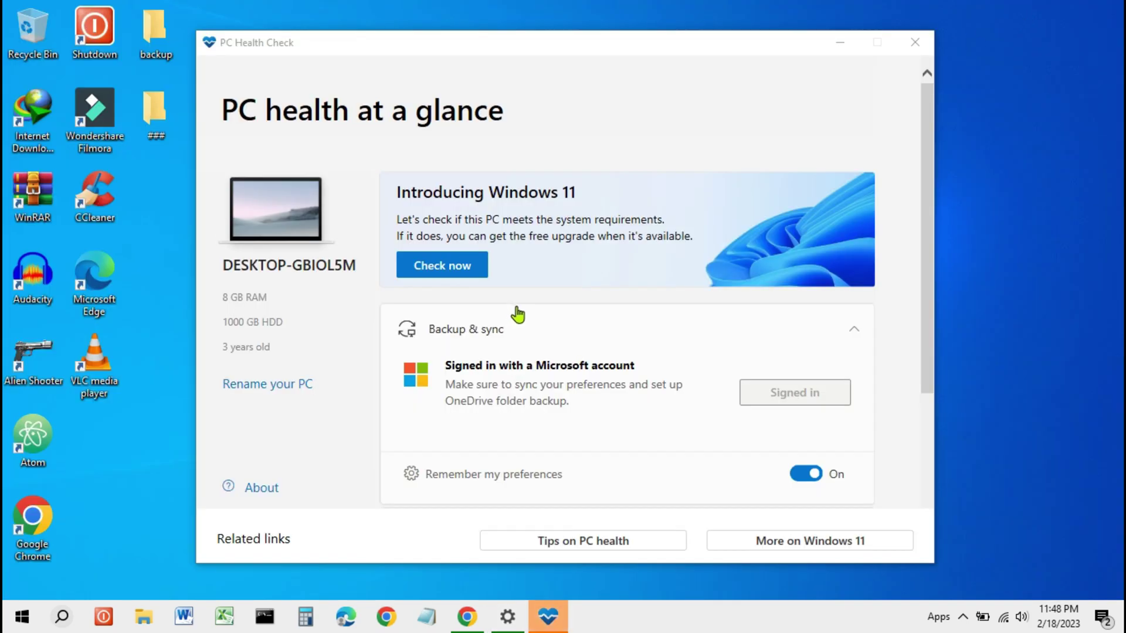
{"action": "left_click", "coordinate": [444, 272]}
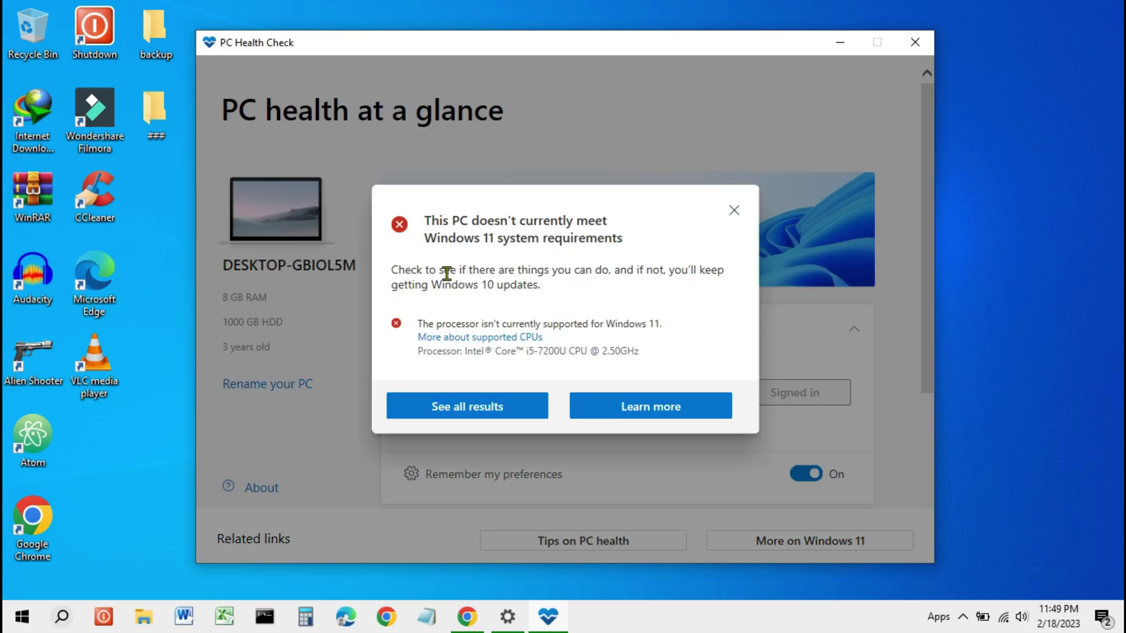
{"action": "left_click_drag", "start_coordinate": [392, 269], "coordinate": [575, 329]}
{"action": "left_click_drag", "start_coordinate": [417, 323], "coordinate": [670, 323]}
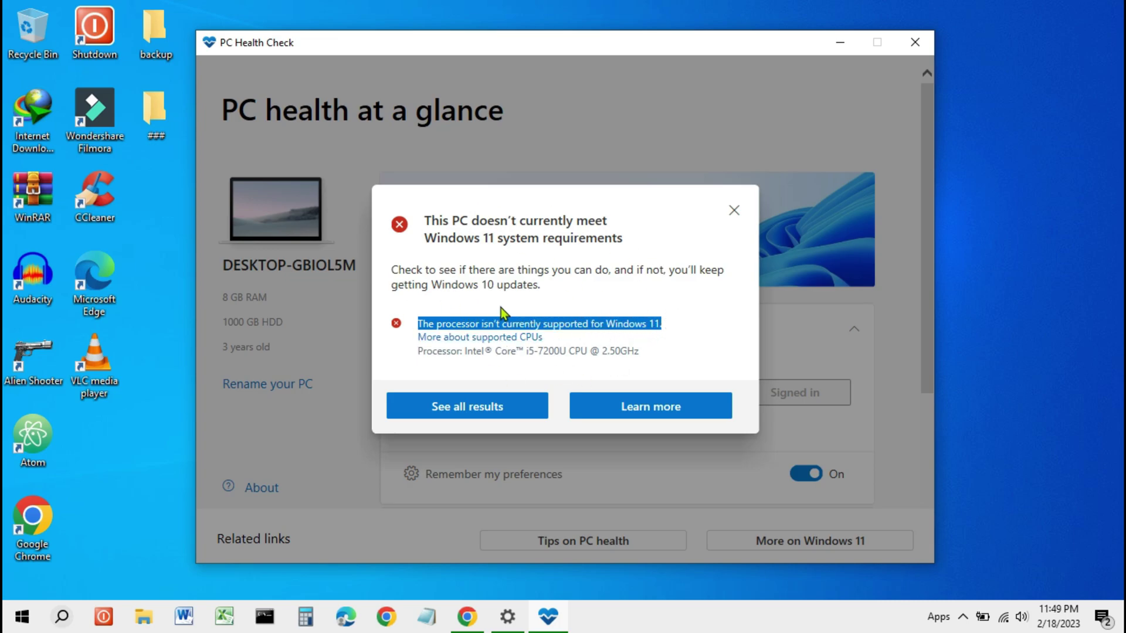
{"action": "left_click", "coordinate": [734, 211]}
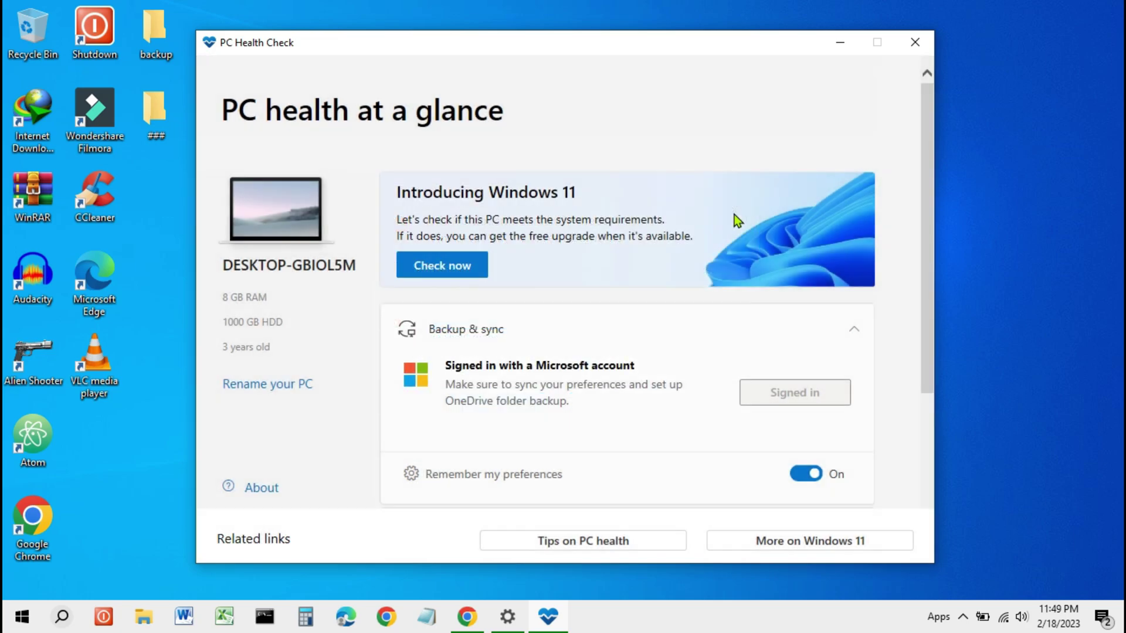
{"action": "left_click", "coordinate": [916, 43]}
{"action": "left_click_drag", "start_coordinate": [408, 217], "coordinate": [501, 346]}
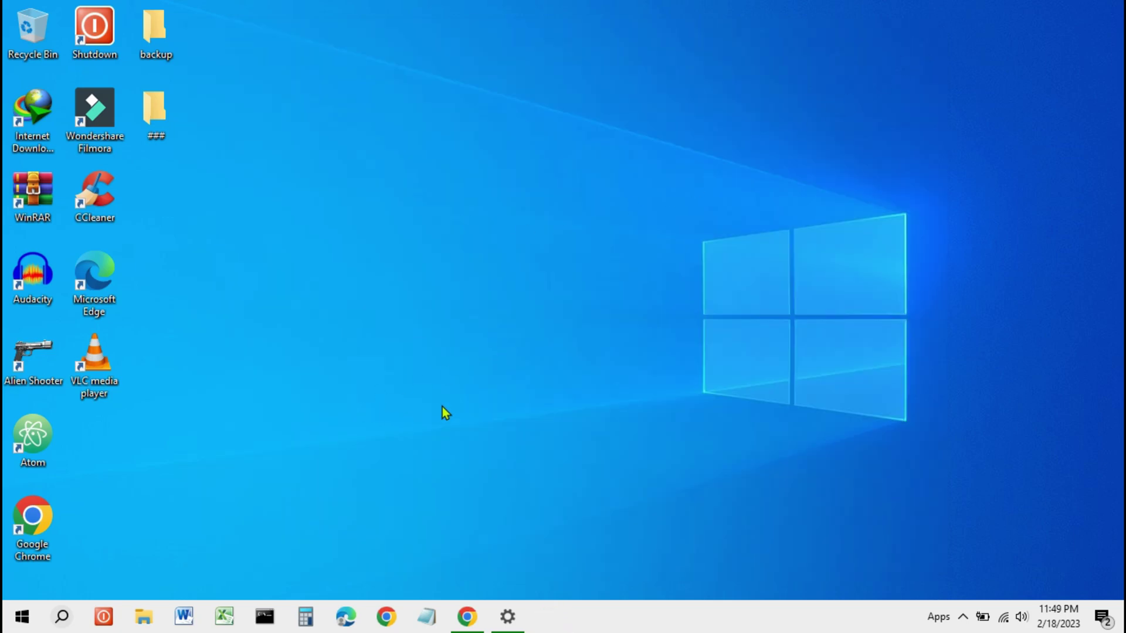
Run tpm.msc to open TPM Management and examine the TPM status and specification version.
{"action": "key", "text": "super+r"}
{"action": "type", "text": "tp"}
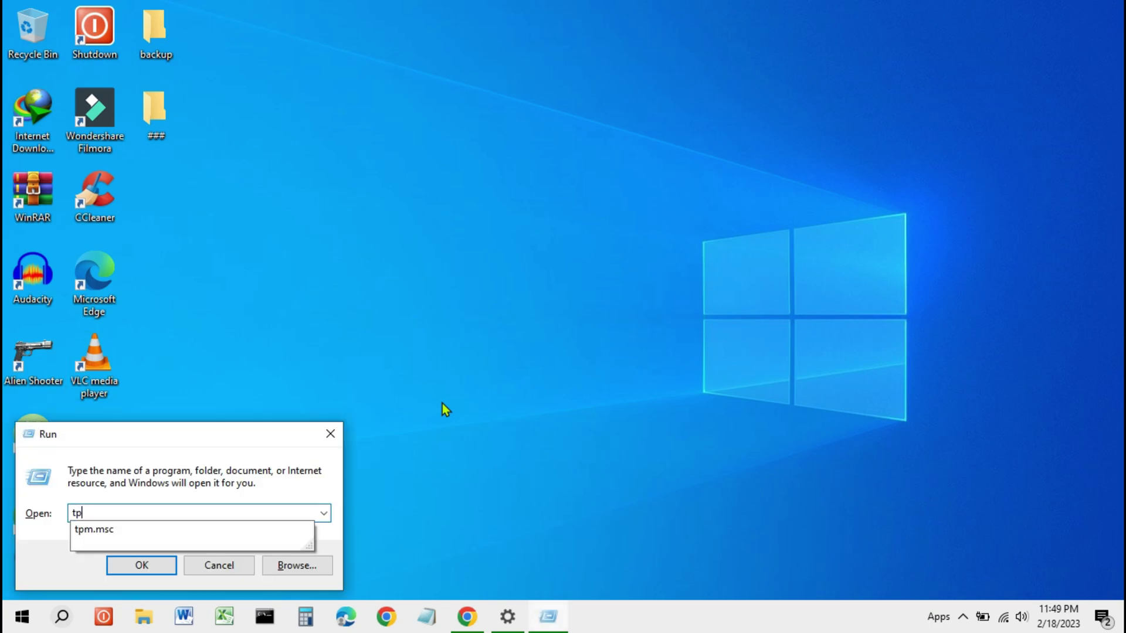
{"action": "type", "text": "m.msc"}
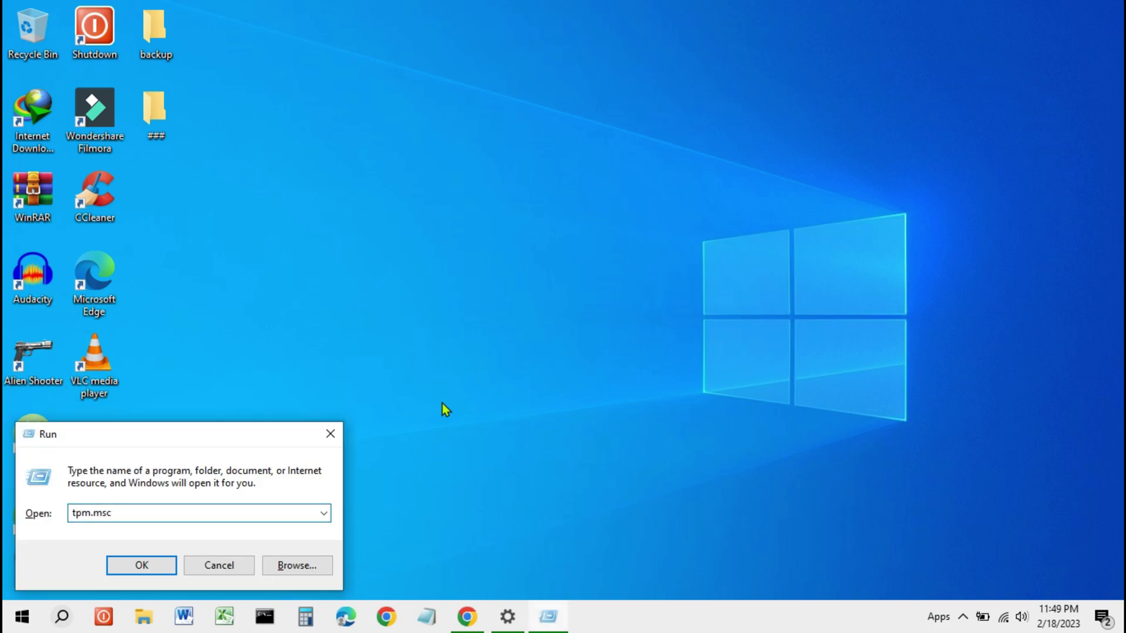
{"action": "left_click", "coordinate": [139, 570]}
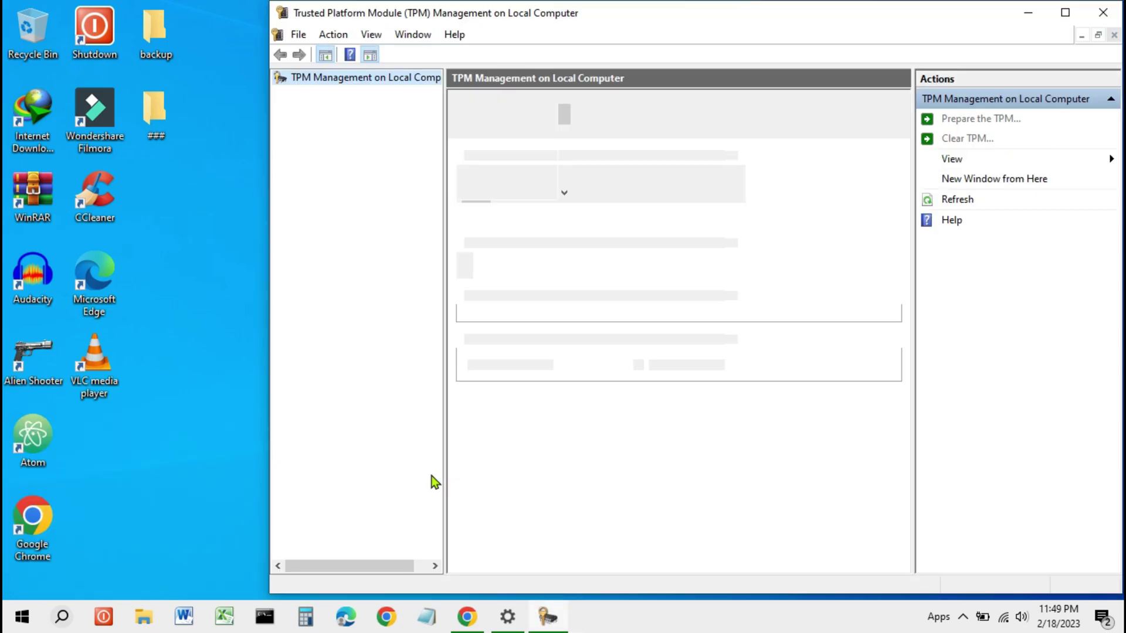
{"action": "left_click_drag", "start_coordinate": [635, 18], "coordinate": [544, 17]}
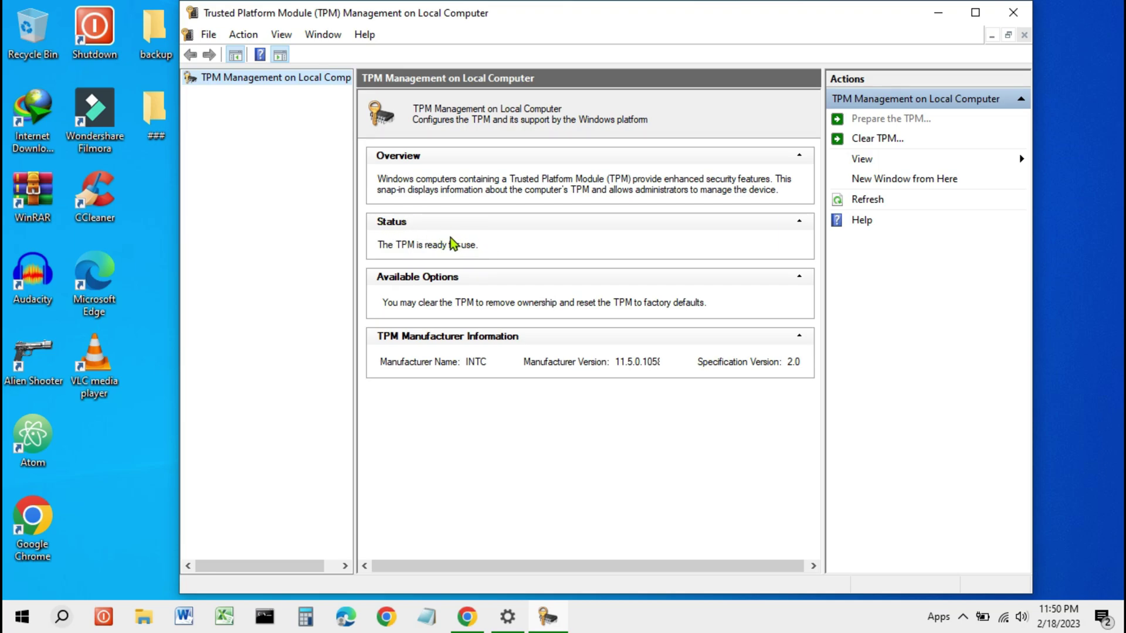
Close TPM Management, search for "download windows 11" in Chrome, and open Microsoft's Download Windows 11 page.
{"action": "left_click", "coordinate": [1012, 12]}
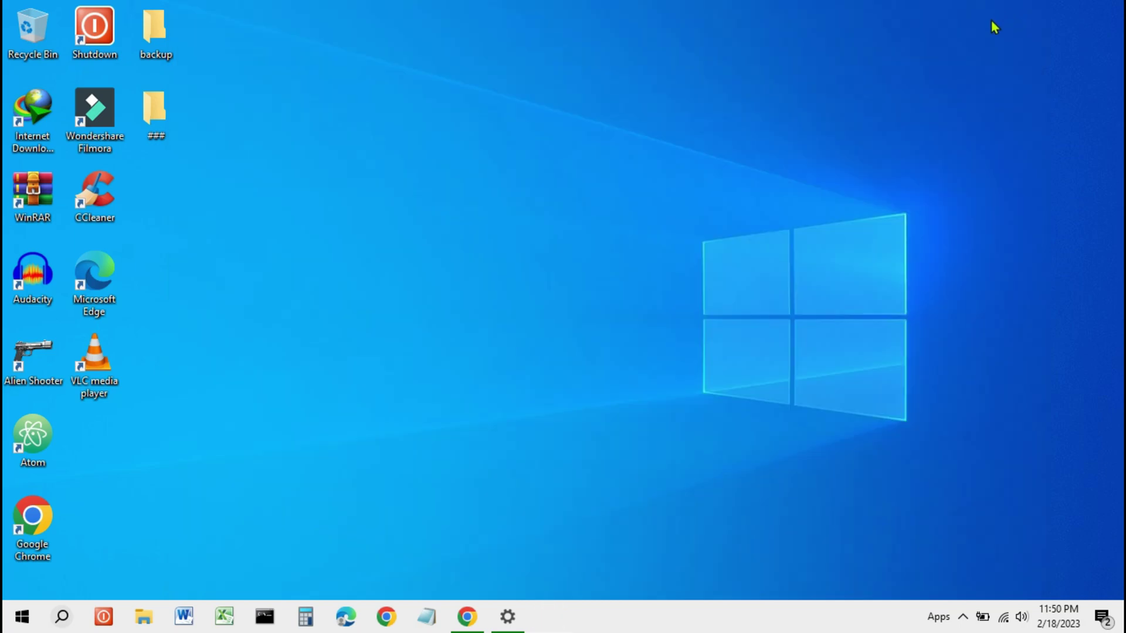
{"action": "left_click", "coordinate": [467, 621]}
{"action": "left_click", "coordinate": [225, 14]}
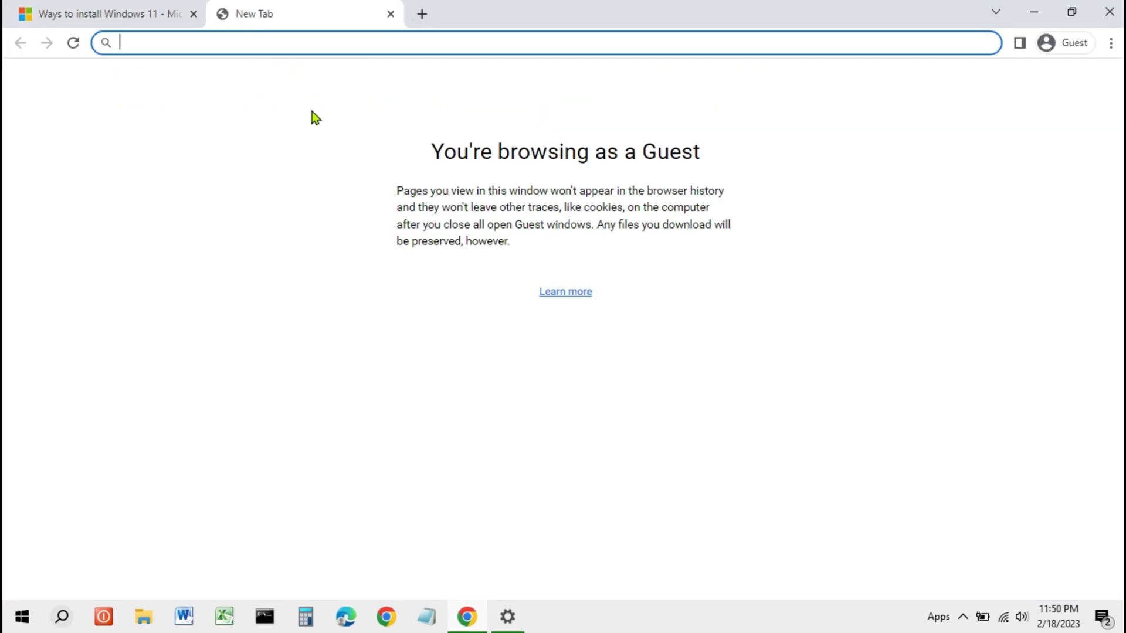
{"action": "type", "text": "download windows 11"}
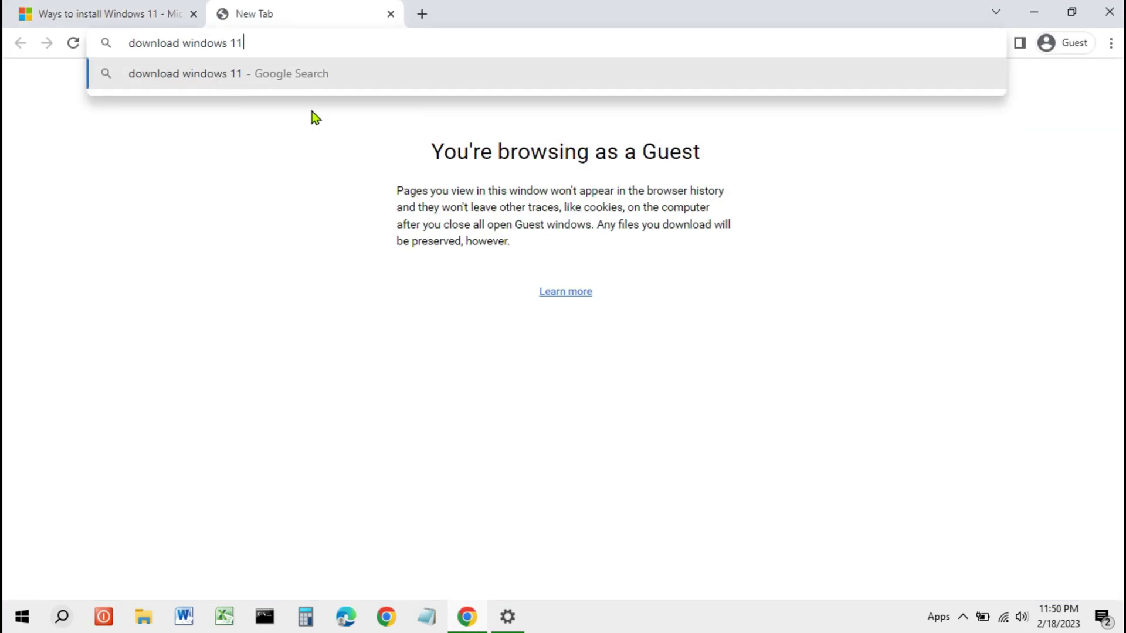
{"action": "key", "text": "Return"}
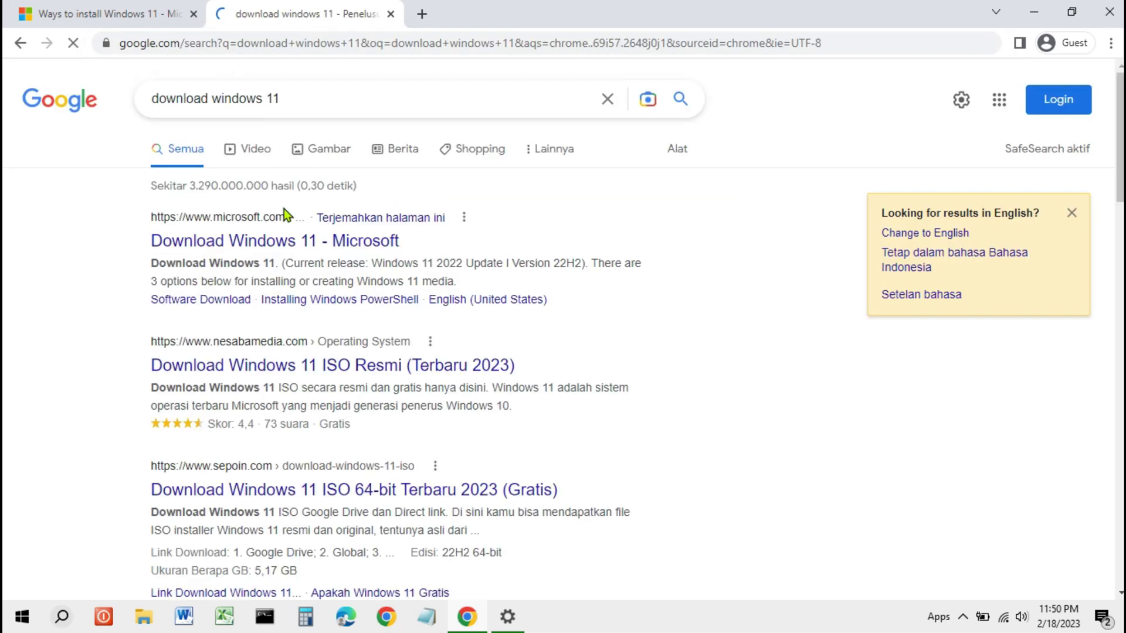
{"action": "left_click", "coordinate": [245, 241]}
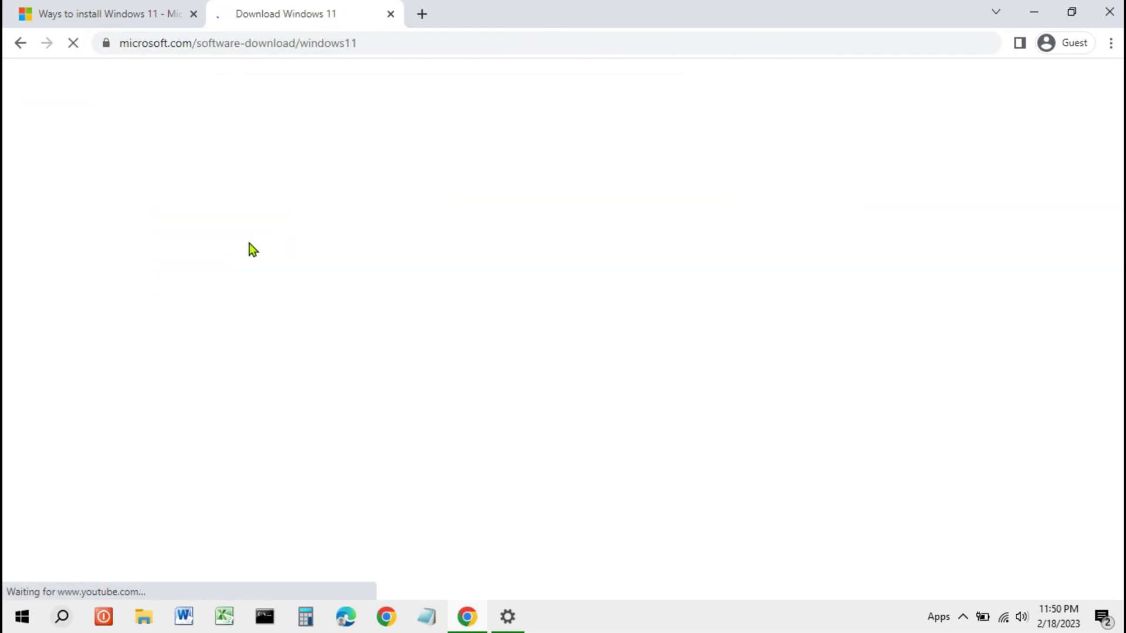
{"action": "left_click", "coordinate": [170, 45]}
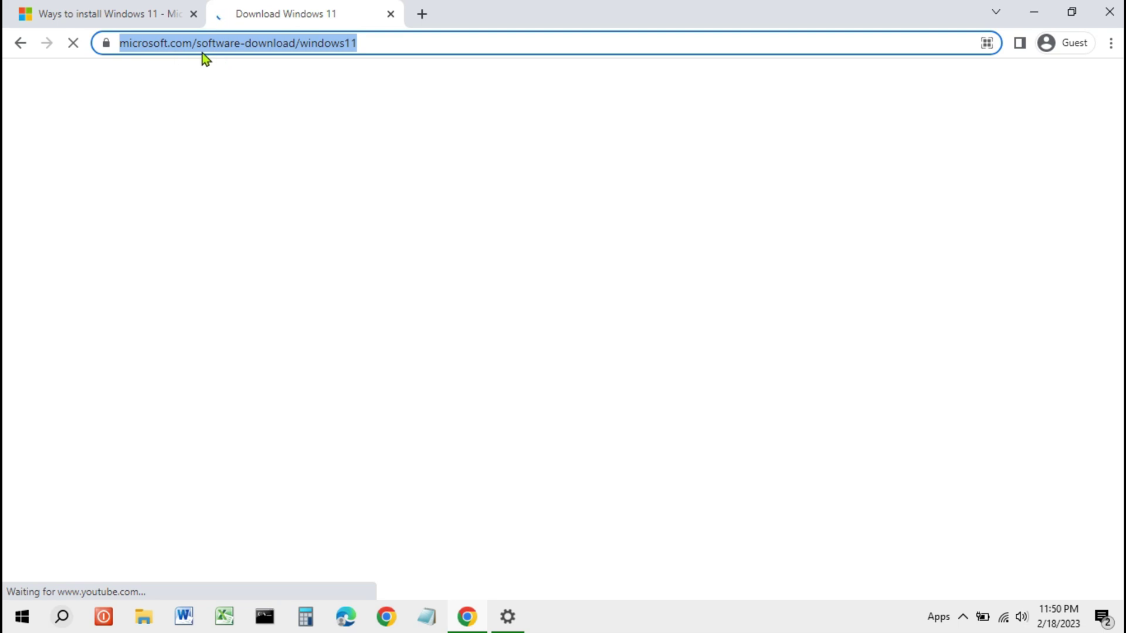
{"action": "left_click_drag", "start_coordinate": [85, 146], "coordinate": [722, 149]}
{"action": "left_click", "coordinate": [634, 151]}
{"action": "left_click", "coordinate": [595, 183]}
Select Windows 11 (multi-edition ISO for x64 devices) as the disk image and submit the download choice.
{"action": "scroll", "coordinate": [334, 389], "scroll_direction": "down", "scroll_amount": 10}
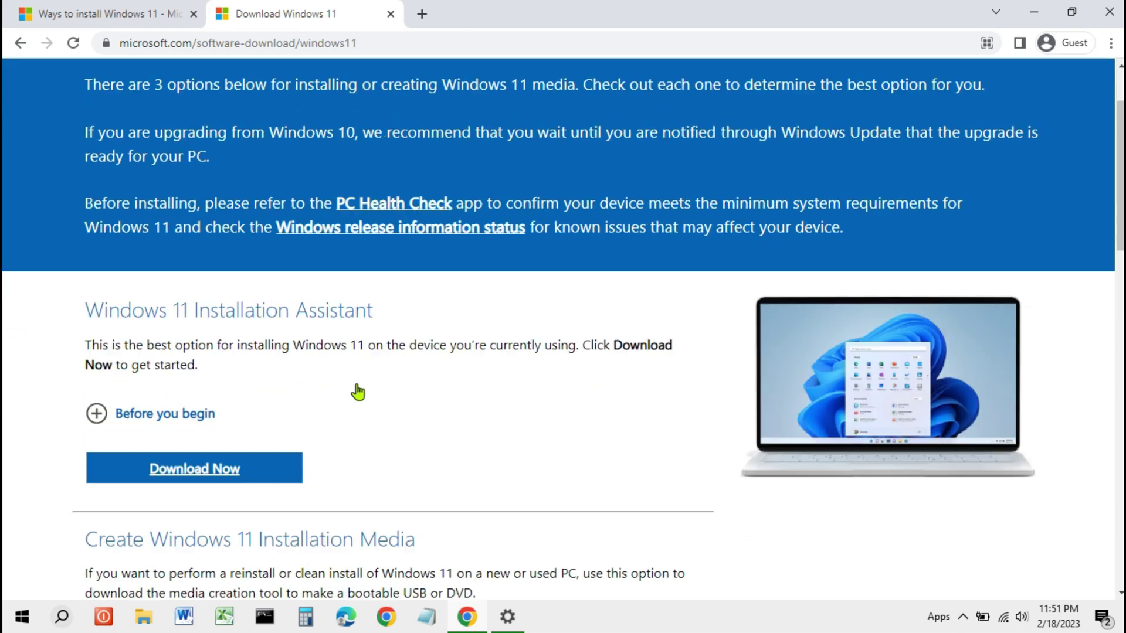
{"action": "scroll", "coordinate": [285, 384], "scroll_direction": "up", "scroll_amount": 2}
{"action": "left_click", "coordinate": [188, 327]}
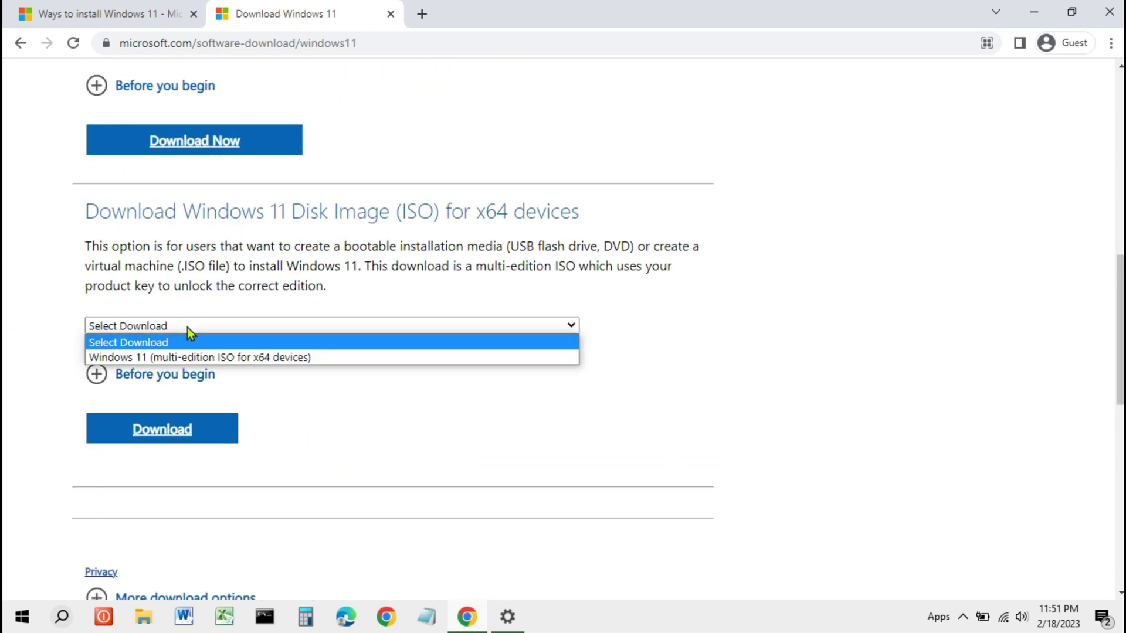
{"action": "left_click", "coordinate": [173, 353]}
{"action": "left_click_drag", "start_coordinate": [82, 232], "coordinate": [400, 225]}
{"action": "left_click", "coordinate": [399, 225]}
{"action": "left_click", "coordinate": [150, 431]}
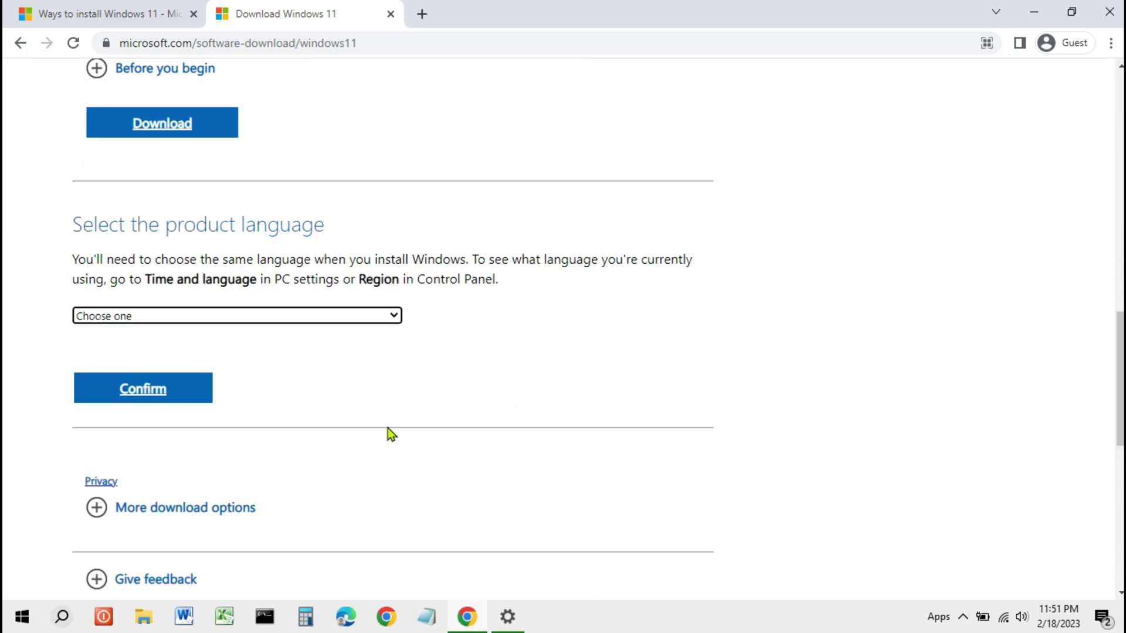
Set the product language to English (United States) and confirm it.
{"action": "left_click", "coordinate": [145, 280]}
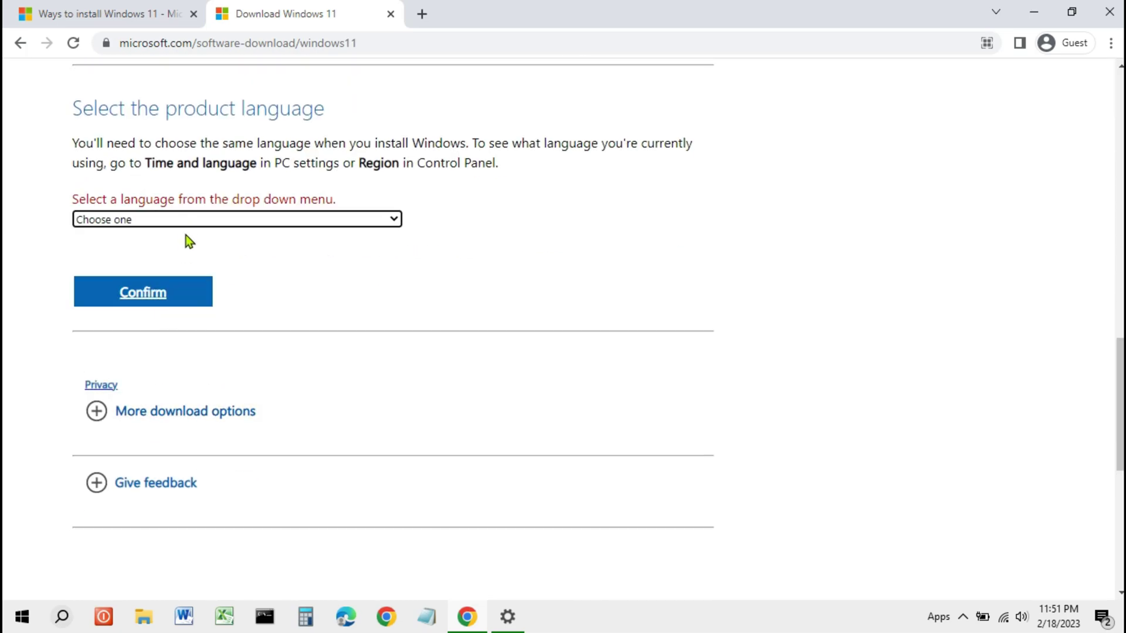
{"action": "scroll", "coordinate": [183, 239], "scroll_direction": "up", "scroll_amount": 3}
{"action": "left_click_drag", "start_coordinate": [120, 364], "coordinate": [181, 367]}
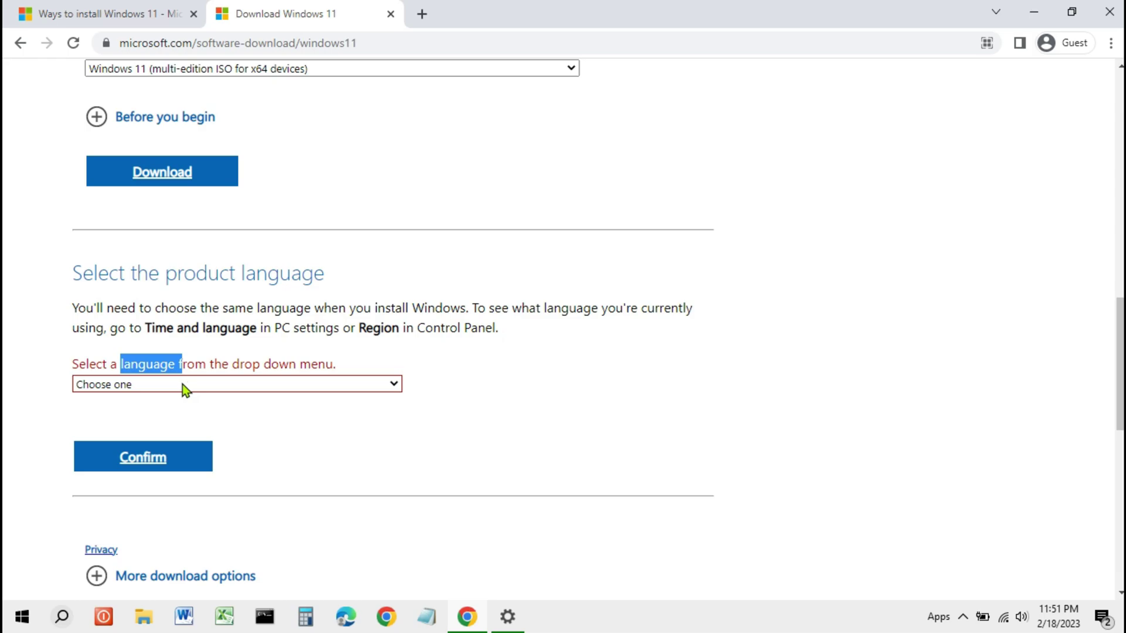
{"action": "left_click", "coordinate": [182, 385]}
{"action": "left_click", "coordinate": [163, 235]}
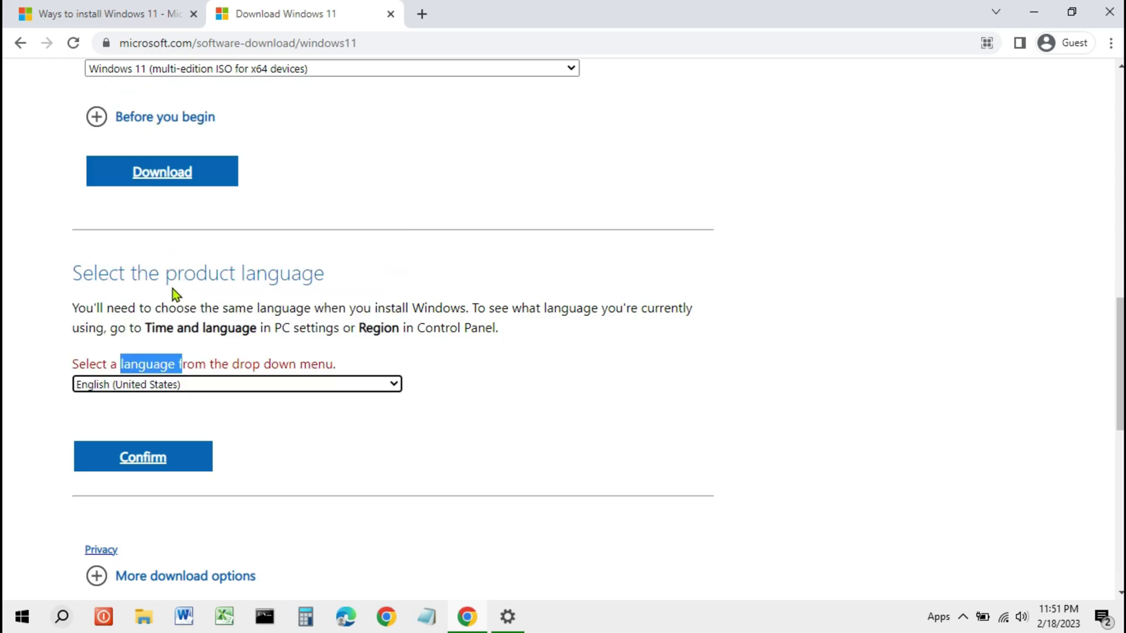
{"action": "left_click", "coordinate": [170, 463]}
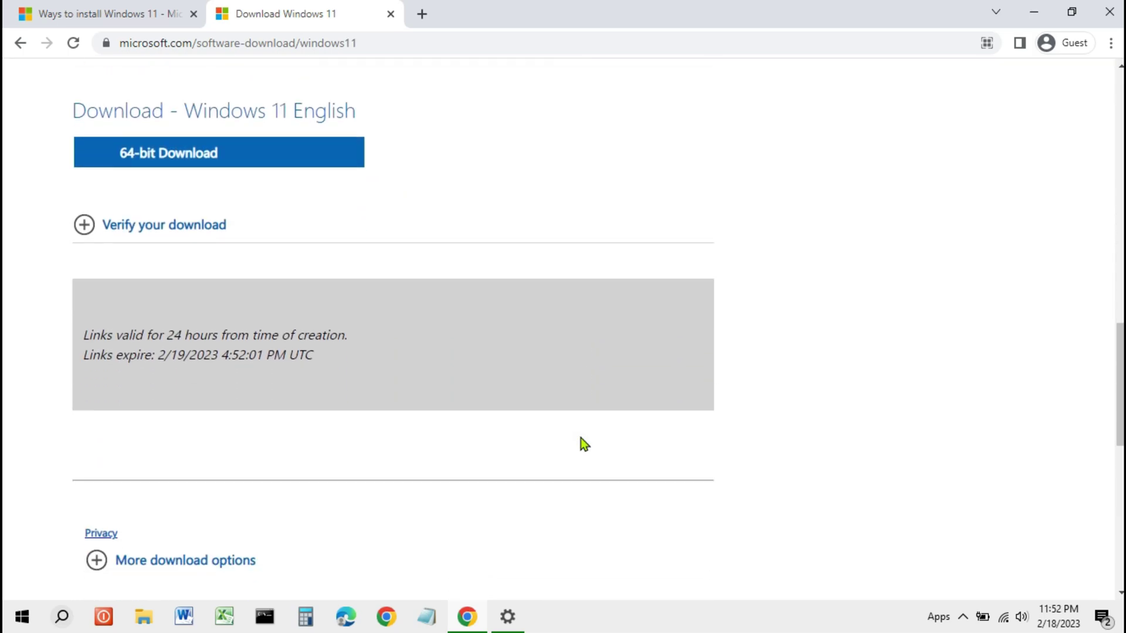
Start the 64-bit download of Windows 11 English and minimize Chrome.
{"action": "scroll", "coordinate": [555, 430], "scroll_direction": "up", "scroll_amount": 3}
{"action": "left_click_drag", "start_coordinate": [73, 275], "coordinate": [166, 285]}
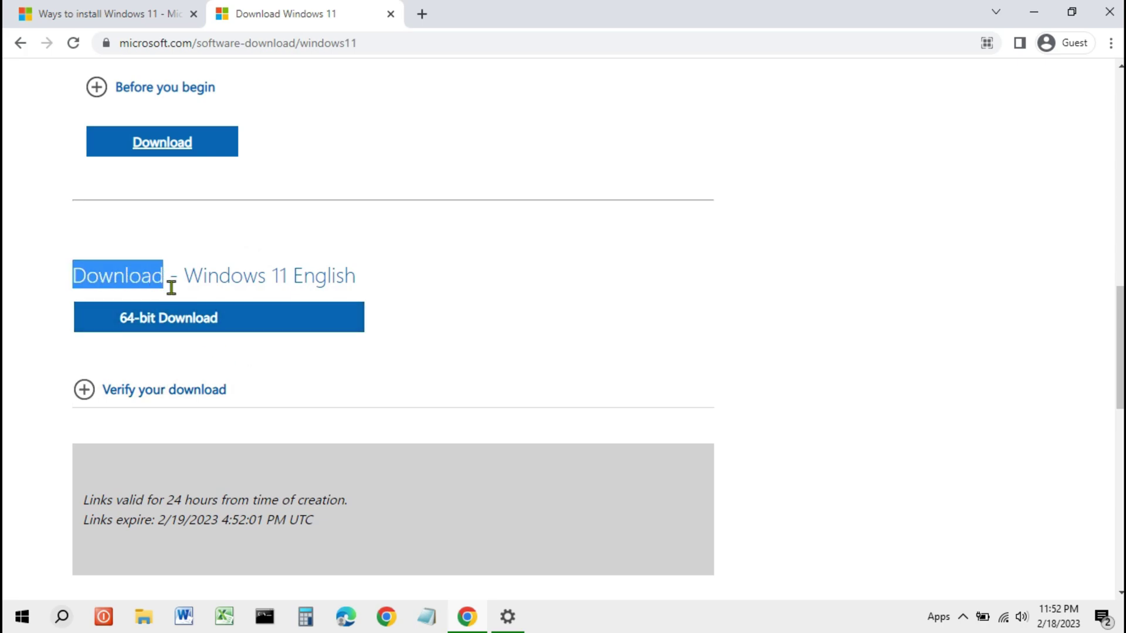
{"action": "left_click", "coordinate": [191, 321]}
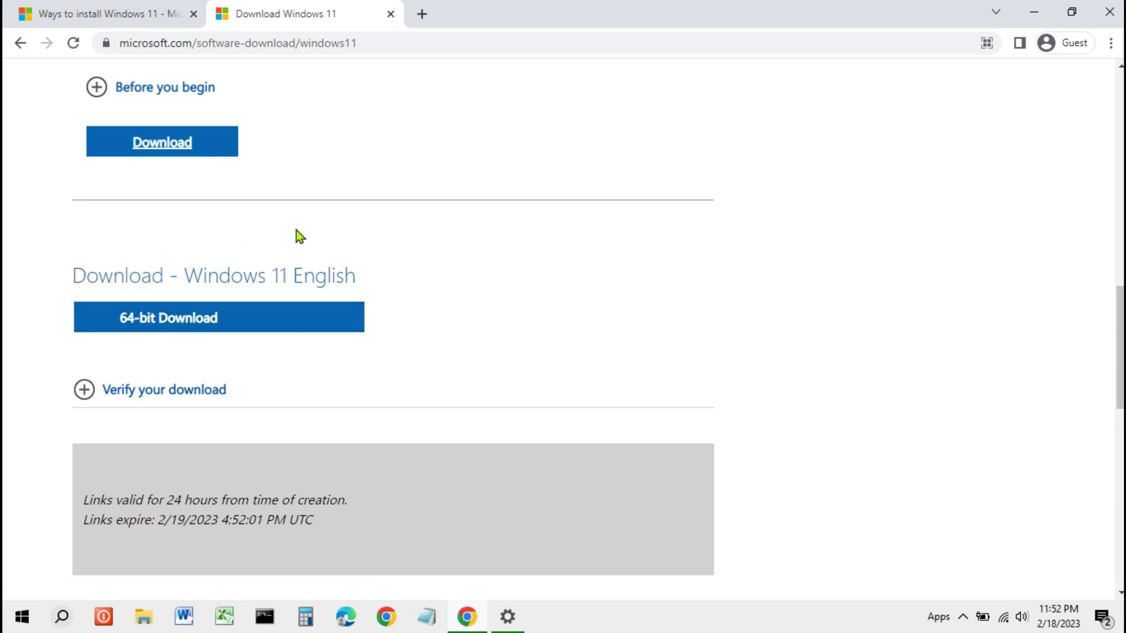
{"action": "left_click", "coordinate": [1033, 12]}
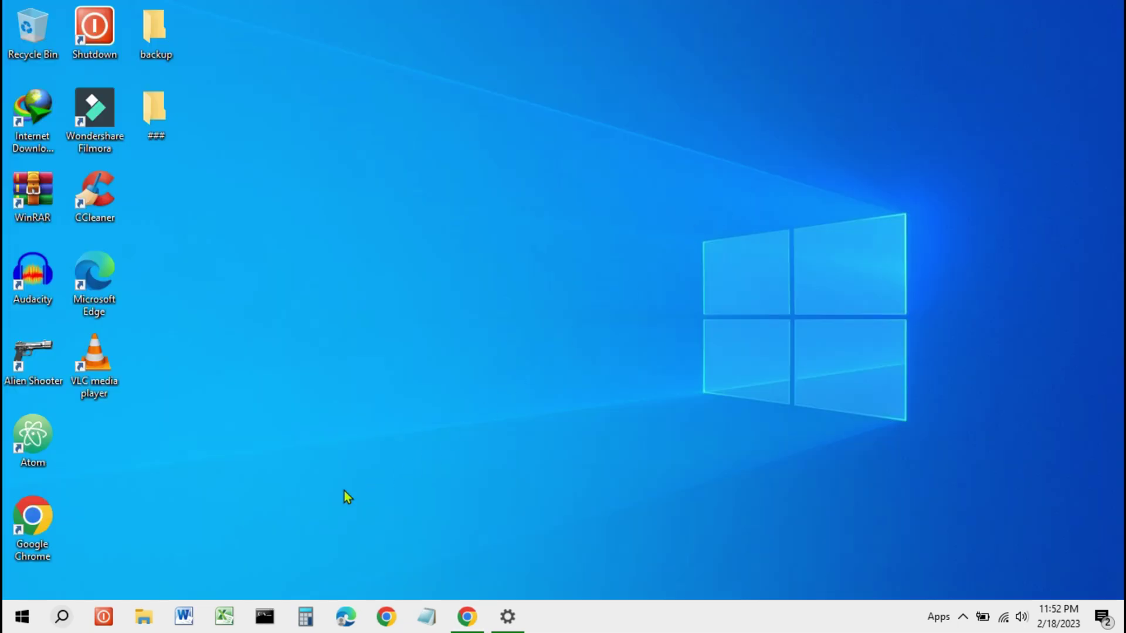
Mount the Win11_22H2_English_x64v1 disc image from the Downloads folder in File Explorer.
{"action": "left_click", "coordinate": [143, 617]}
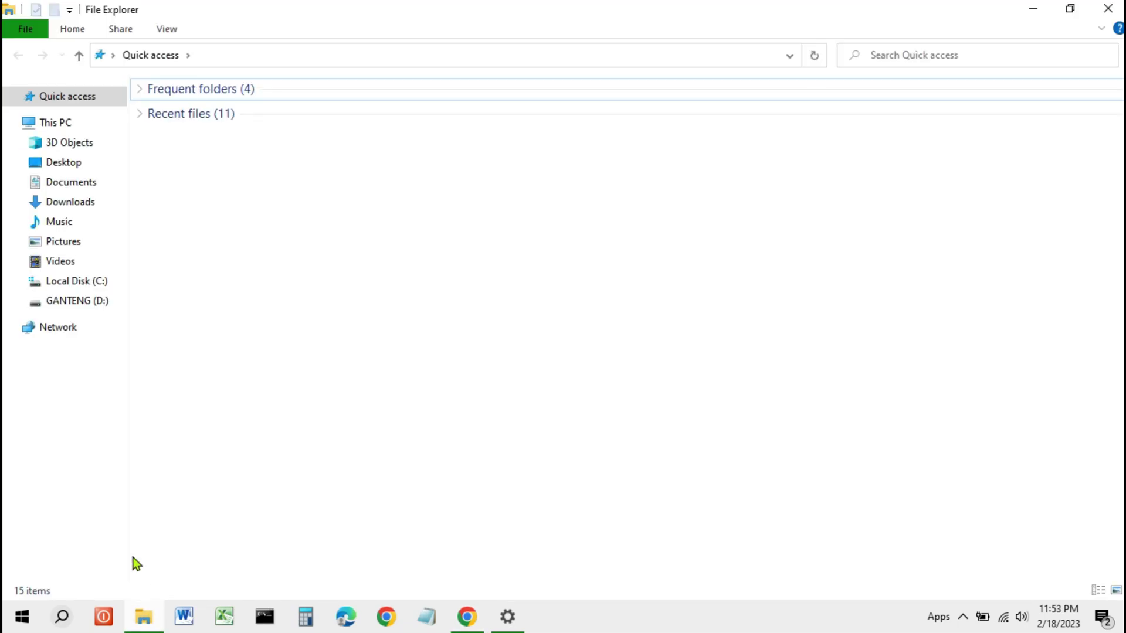
{"action": "left_click", "coordinate": [69, 201]}
{"action": "left_click", "coordinate": [281, 172]}
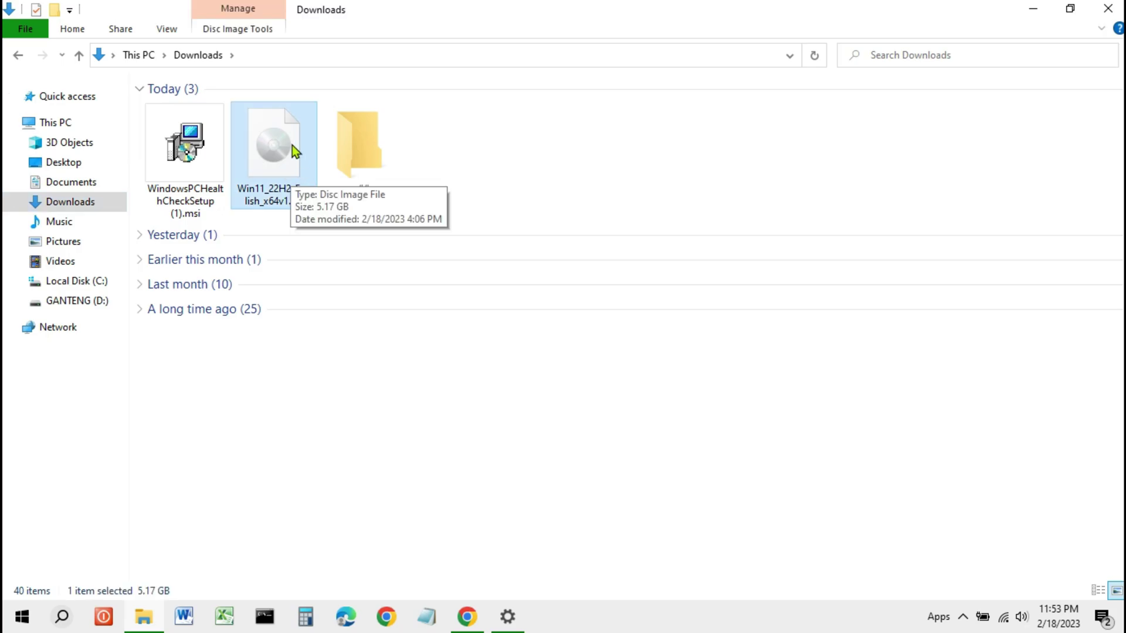
{"action": "right_click", "coordinate": [292, 149]}
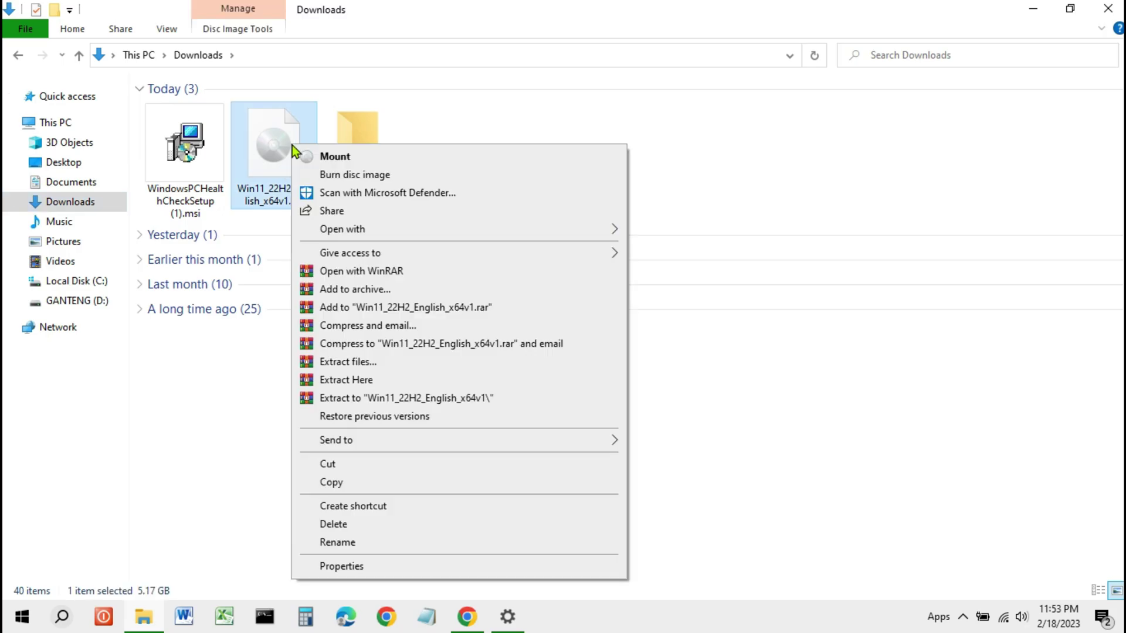
{"action": "left_click", "coordinate": [350, 157]}
Run setup.exe from the mounted image, turn off helping make the installation better, continue the setup, and minimize File Explorer.
{"action": "double_click", "coordinate": [190, 234]}
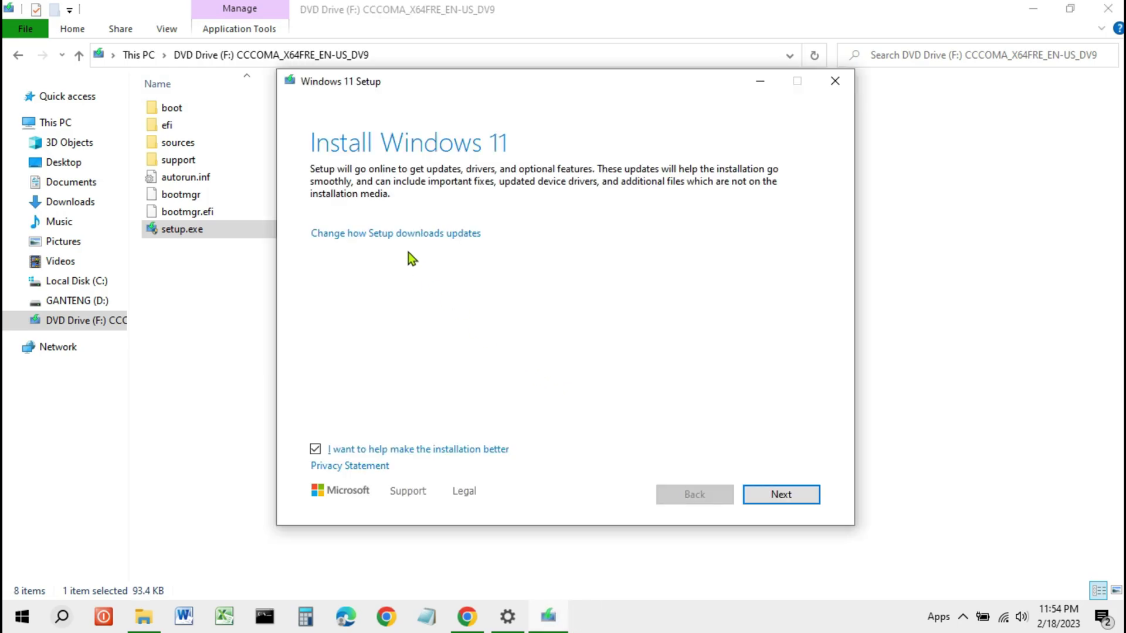
{"action": "left_click", "coordinate": [316, 451]}
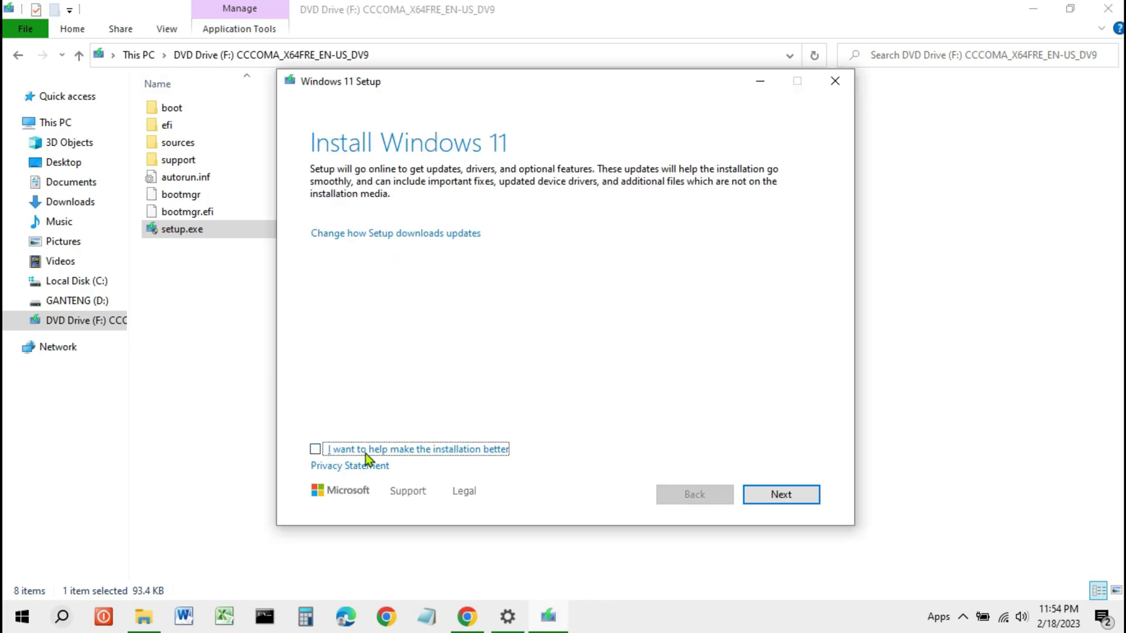
{"action": "left_click", "coordinate": [804, 499]}
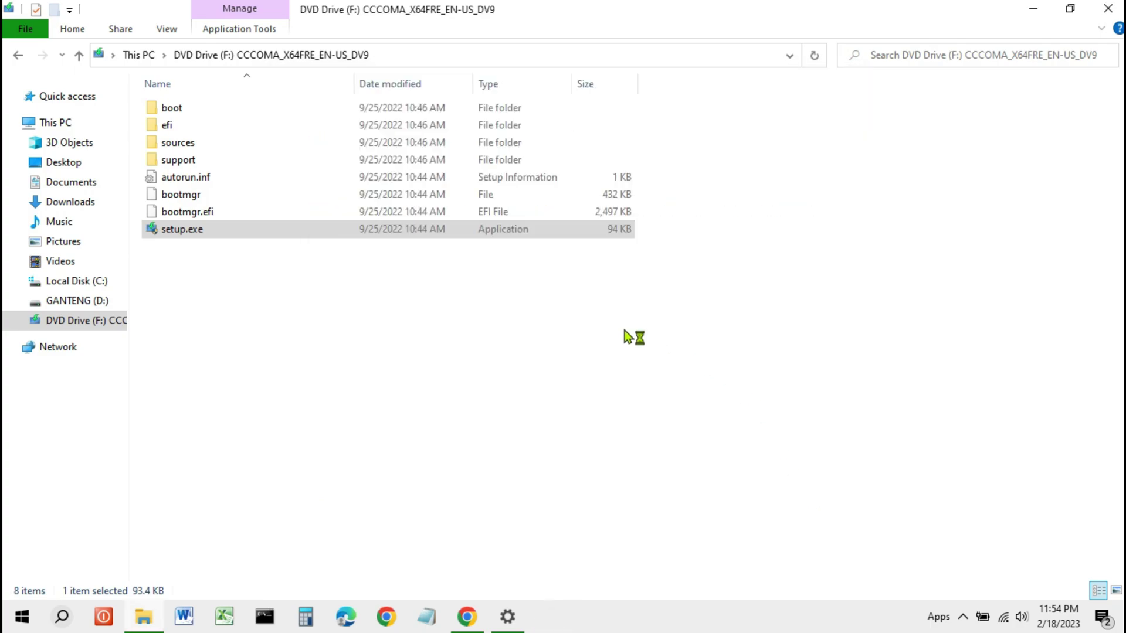
{"action": "left_click", "coordinate": [1032, 11]}
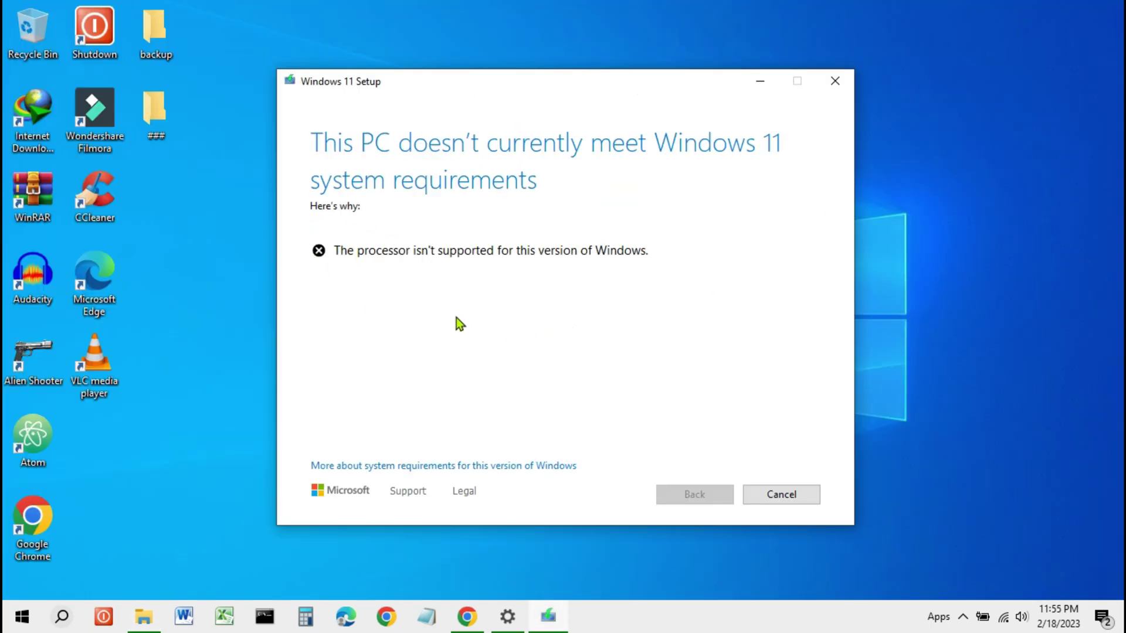
Review the reason Windows 11 Setup gives in its system requirements check, and cancel Setup.
{"action": "left_click_drag", "start_coordinate": [335, 251], "coordinate": [645, 254]}
{"action": "left_click", "coordinate": [377, 252]}
{"action": "double_click", "coordinate": [389, 258]}
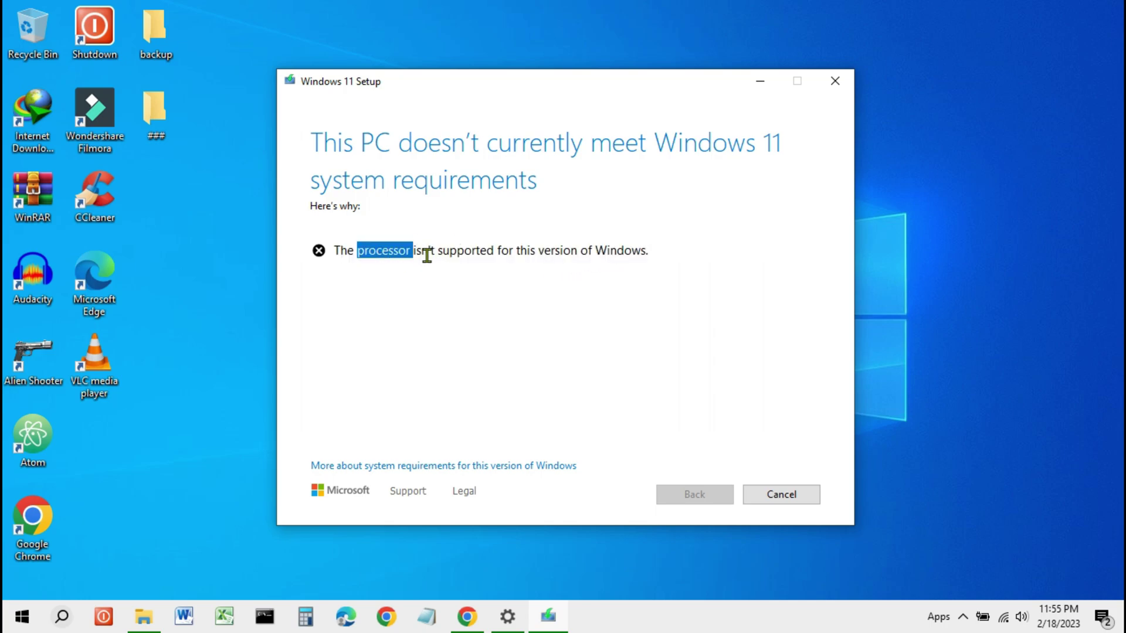
{"action": "double_click", "coordinate": [460, 254]}
{"action": "left_click", "coordinate": [542, 314]}
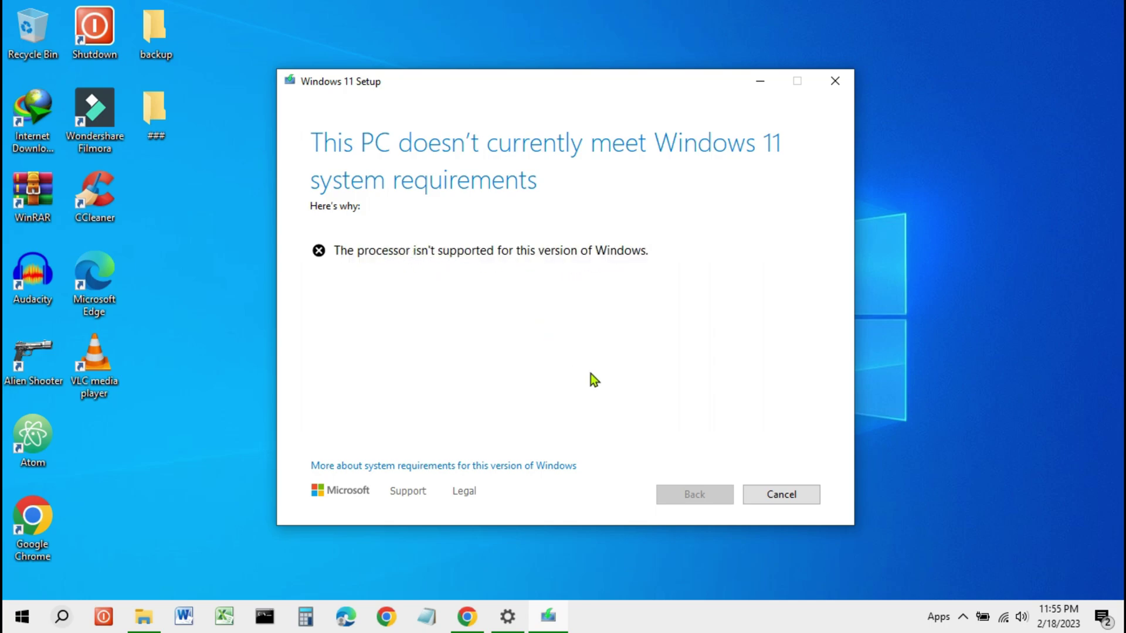
{"action": "left_click", "coordinate": [768, 493]}
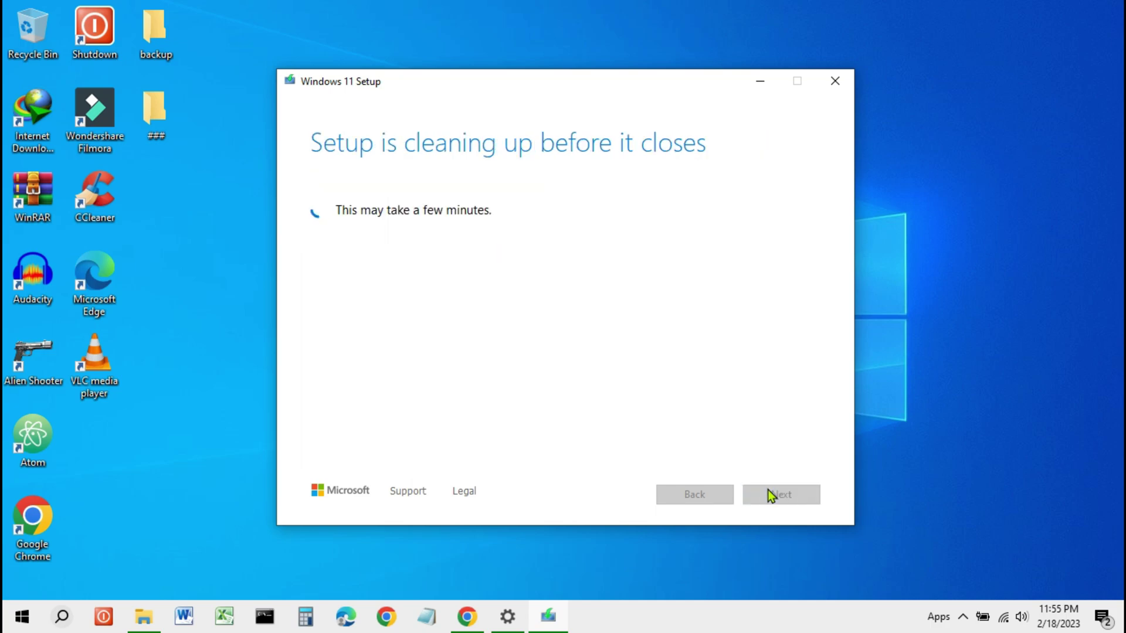
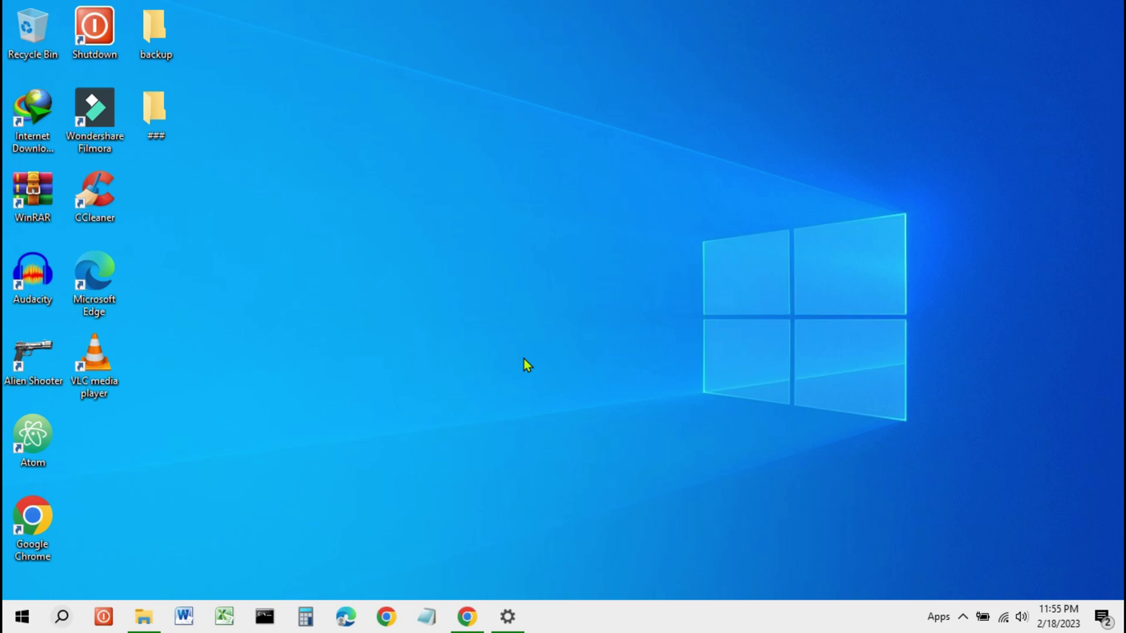
Run regedit and expand the registry key HKEY_LOCAL_MACHINE\SYSTEM\Setup\MoSetup.
{"action": "key", "text": "super+r"}
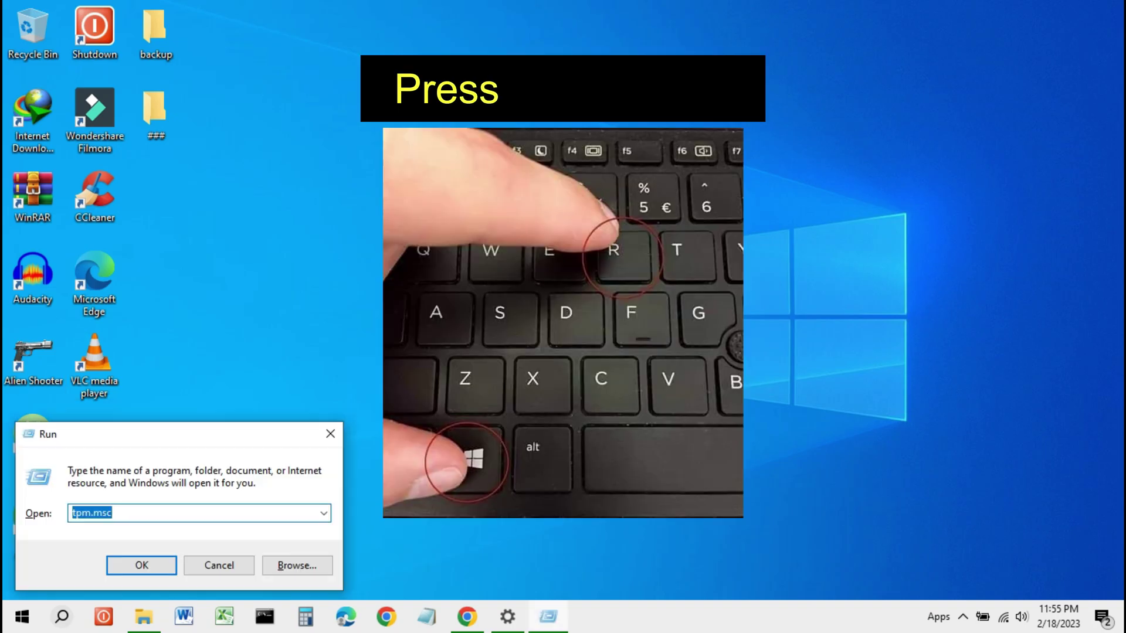
{"action": "type", "text": "regedit"}
{"action": "key", "text": "Return"}
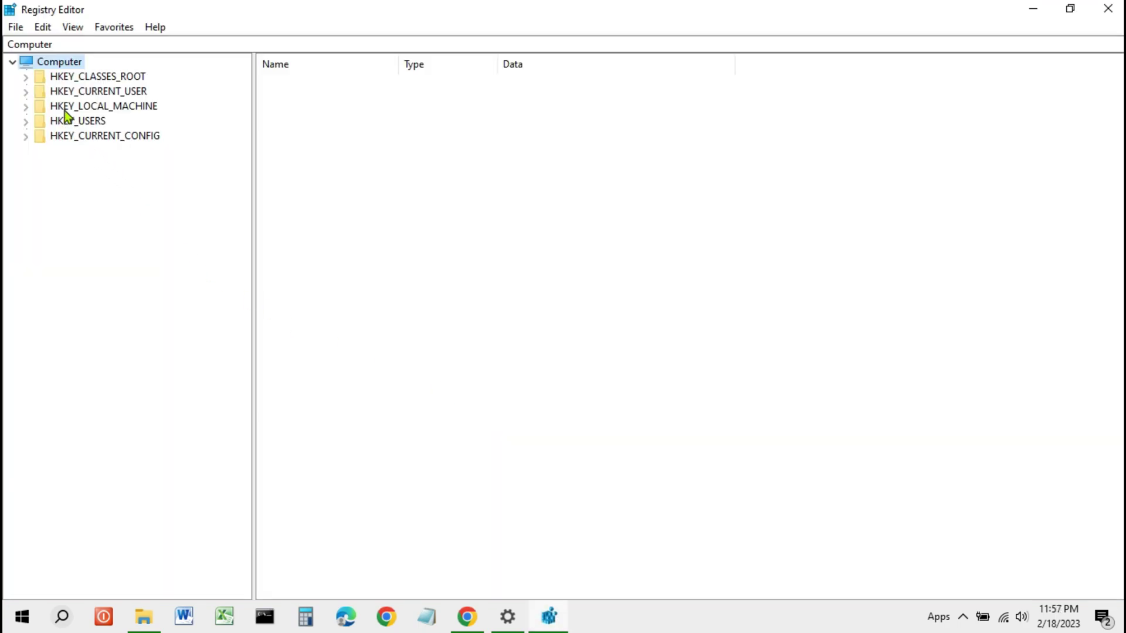
{"action": "left_click", "coordinate": [65, 109]}
{"action": "left_click", "coordinate": [26, 107]}
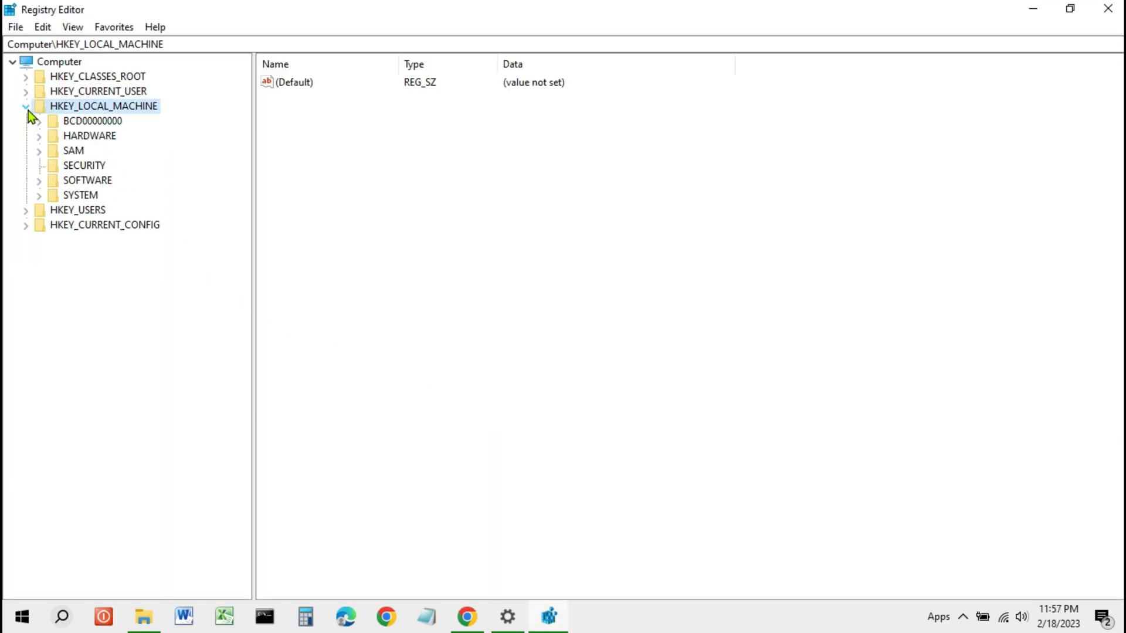
{"action": "left_click", "coordinate": [59, 195]}
{"action": "left_click", "coordinate": [37, 196]}
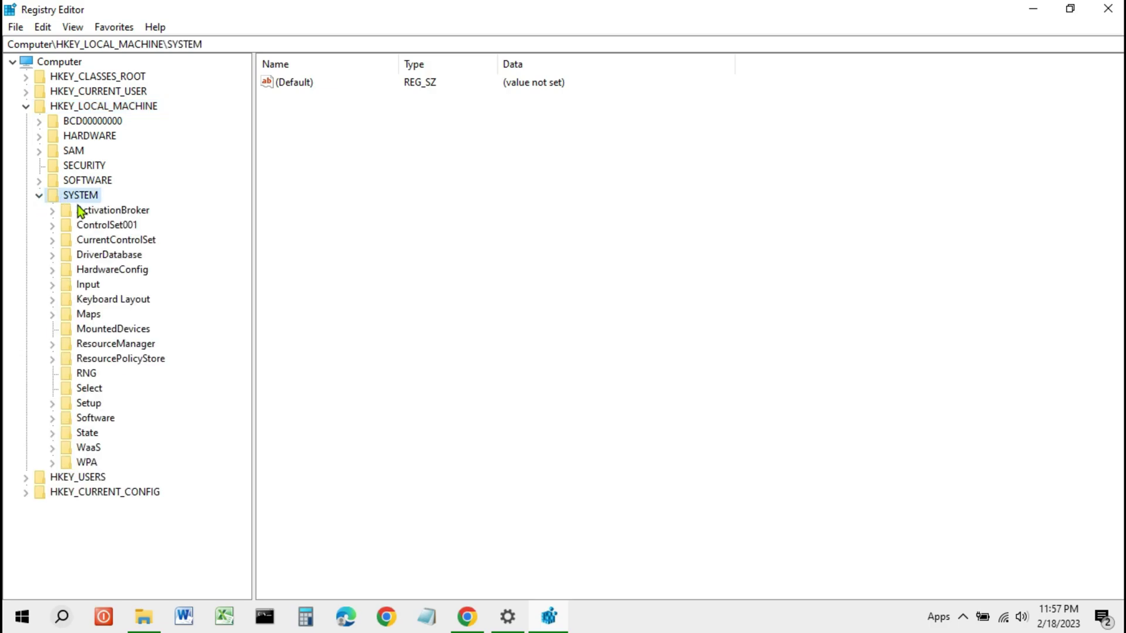
{"action": "left_click", "coordinate": [89, 402]}
{"action": "left_click", "coordinate": [52, 403]}
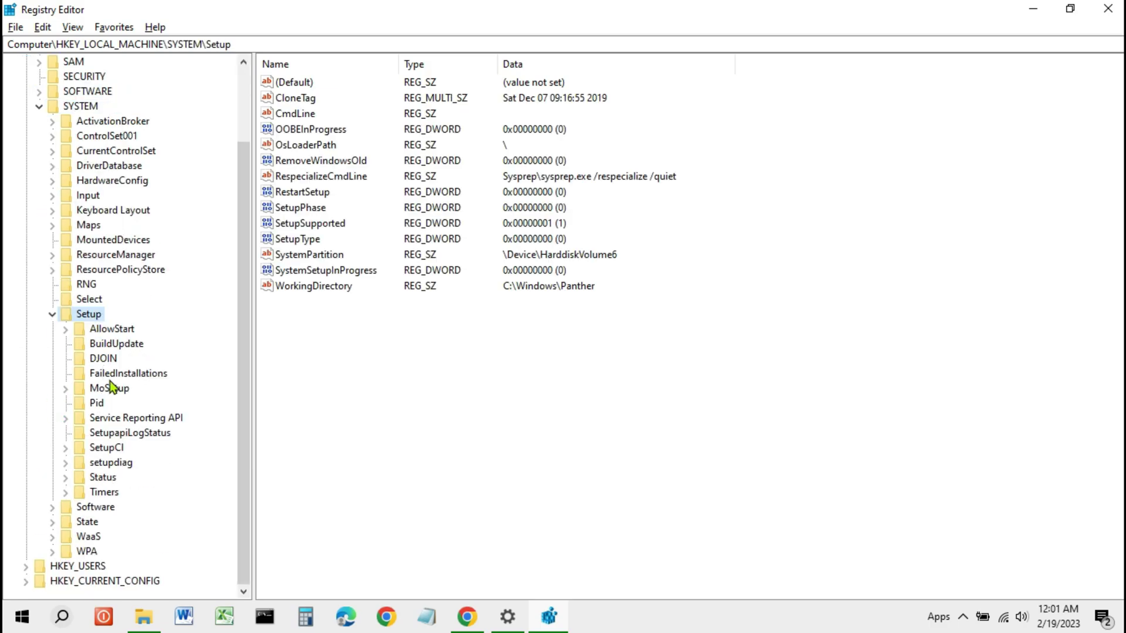
{"action": "left_click", "coordinate": [100, 388]}
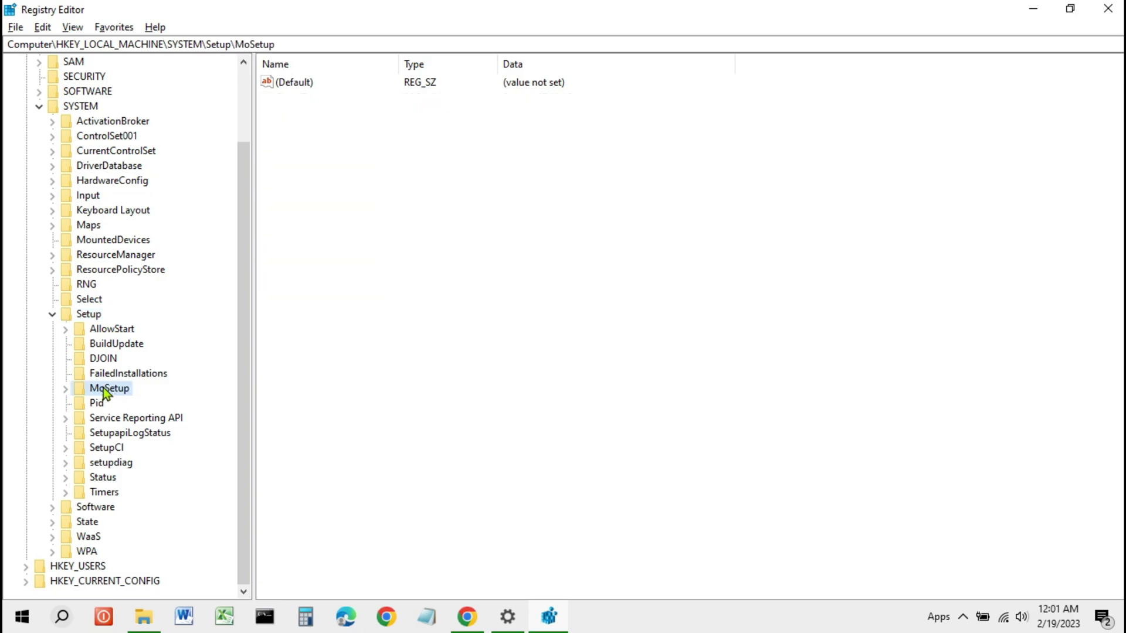
{"action": "left_click", "coordinate": [65, 388]}
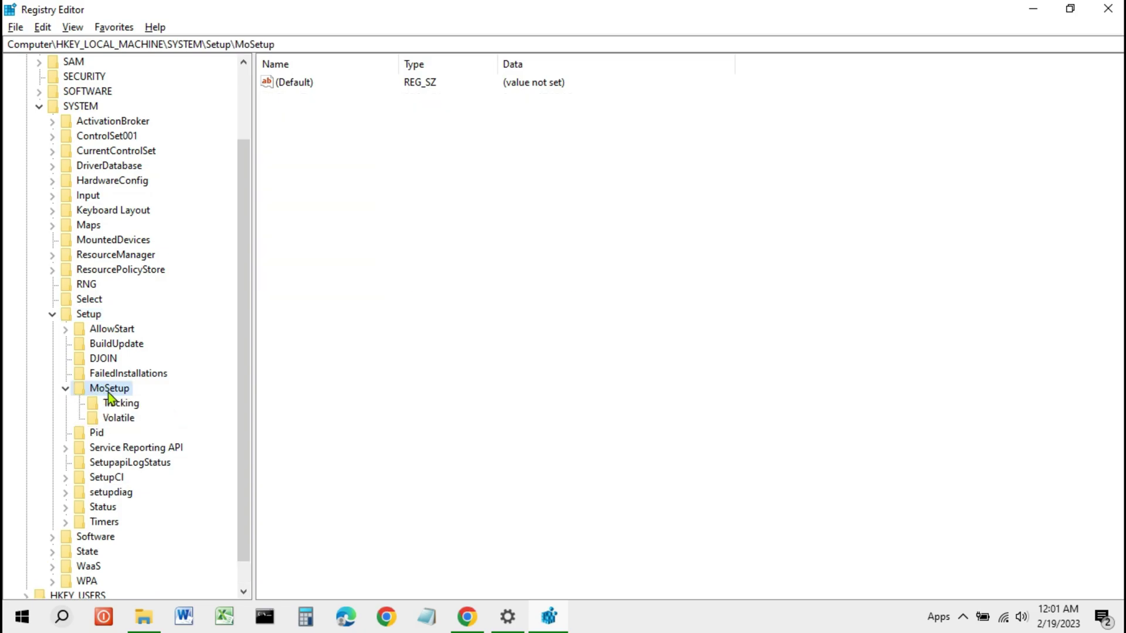
Create a DWORD (32-bit) value named AllowUpgradesWithUnsupportedTPMOrCPU in the MoSetup key.
{"action": "right_click", "coordinate": [345, 210]}
{"action": "mouse_move", "coordinate": [382, 226]}
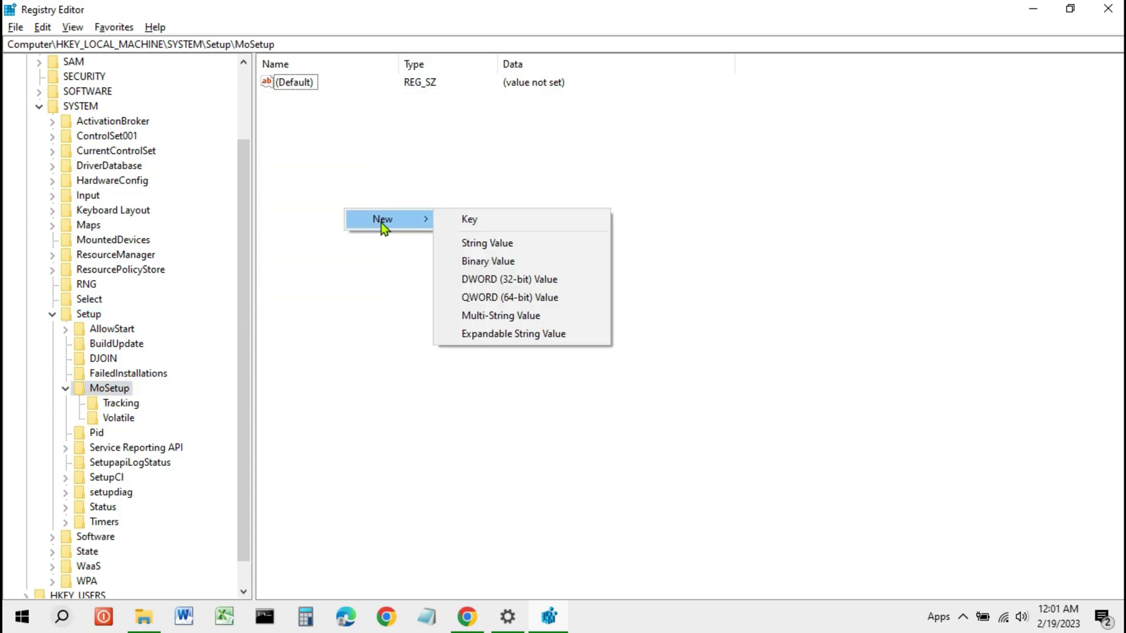
{"action": "left_click", "coordinate": [499, 284]}
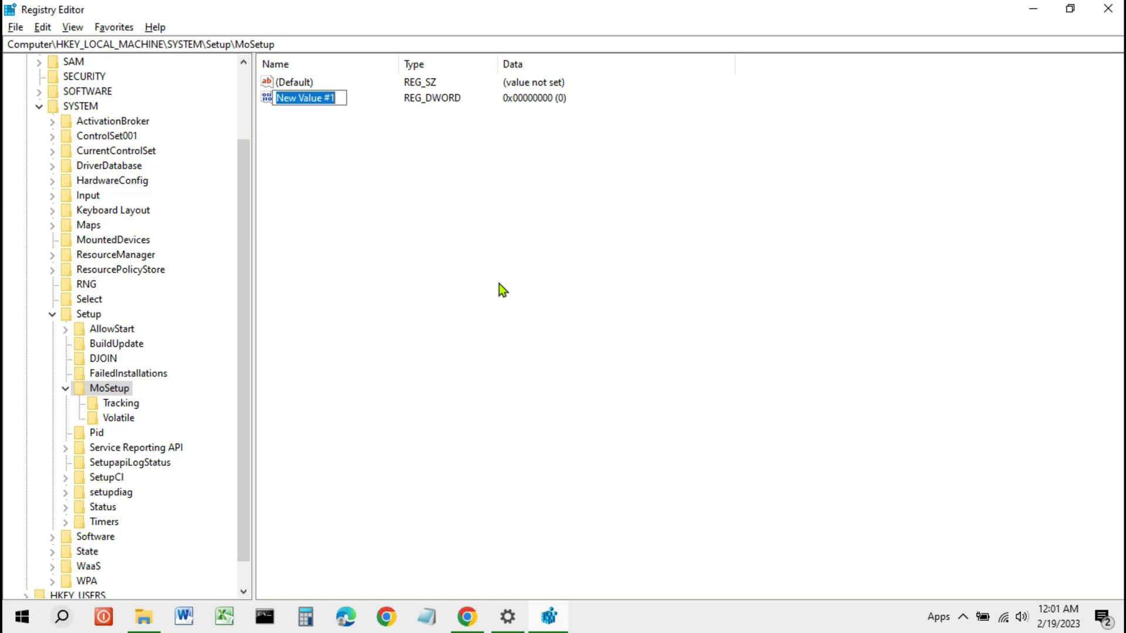
{"action": "type", "text": "AllowUpg"}
{"action": "type", "text": "radesWithUnsp"}
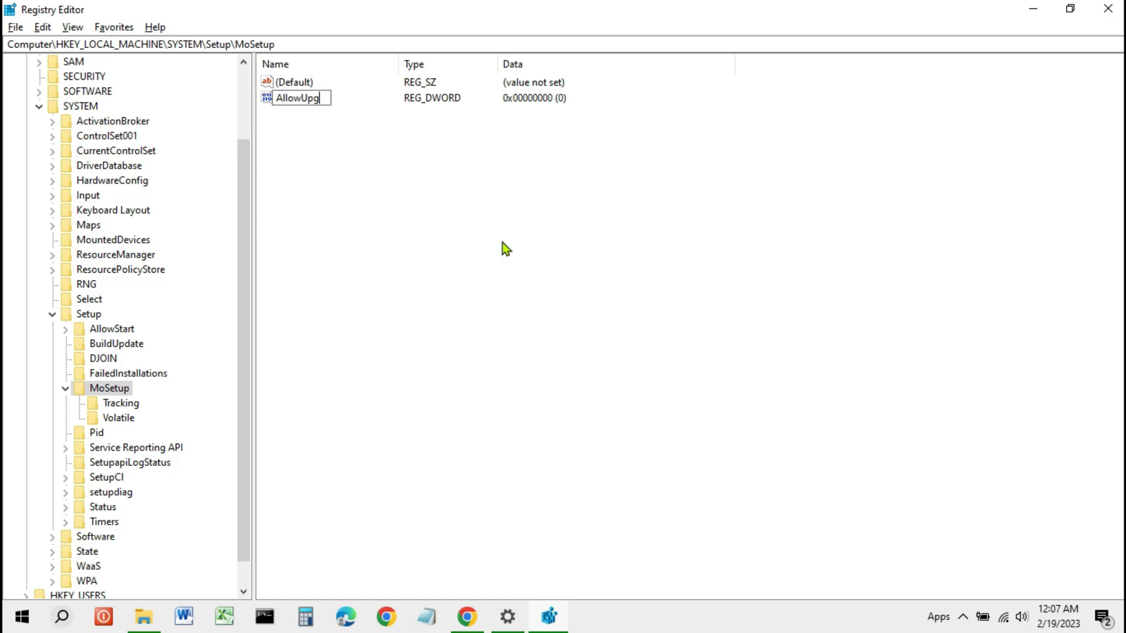
{"action": "key", "text": "BackSpace"}
{"action": "type", "text": "upportedTPMOrCPU"}
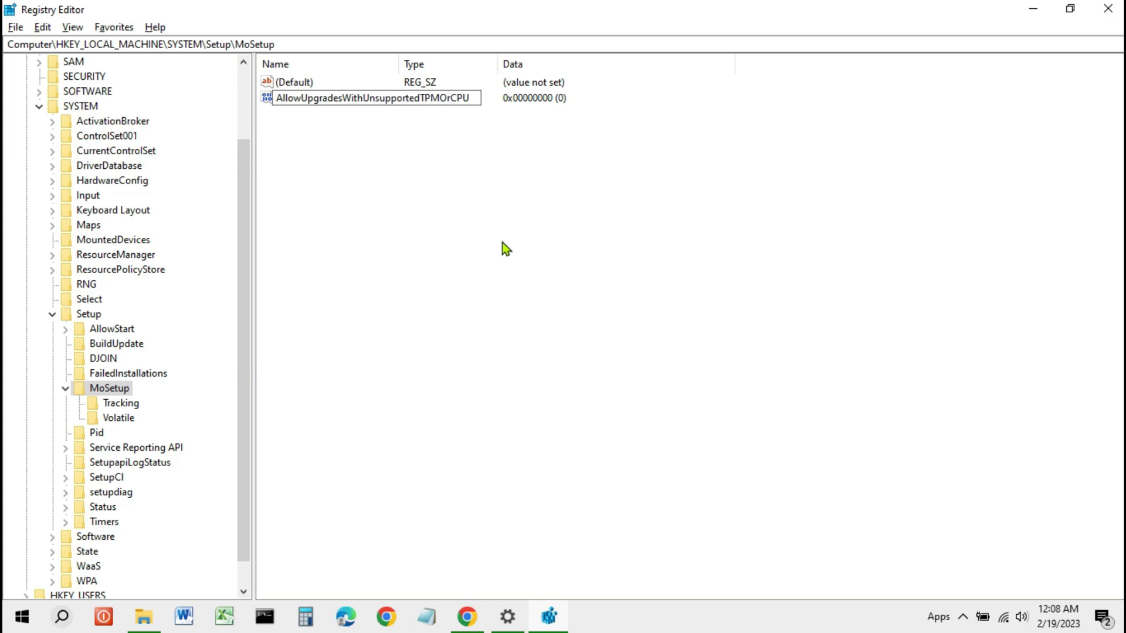
{"action": "double_click", "coordinate": [378, 100]}
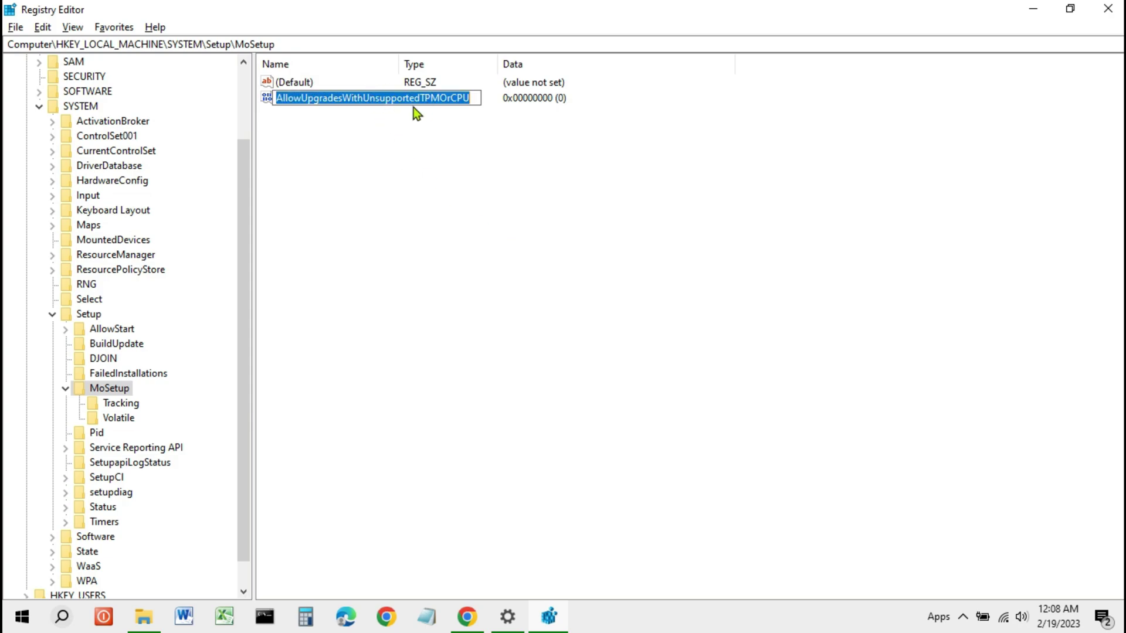
{"action": "left_click", "coordinate": [378, 101]}
{"action": "left_click_drag", "start_coordinate": [334, 95], "coordinate": [464, 112]}
{"action": "key", "text": "End"}
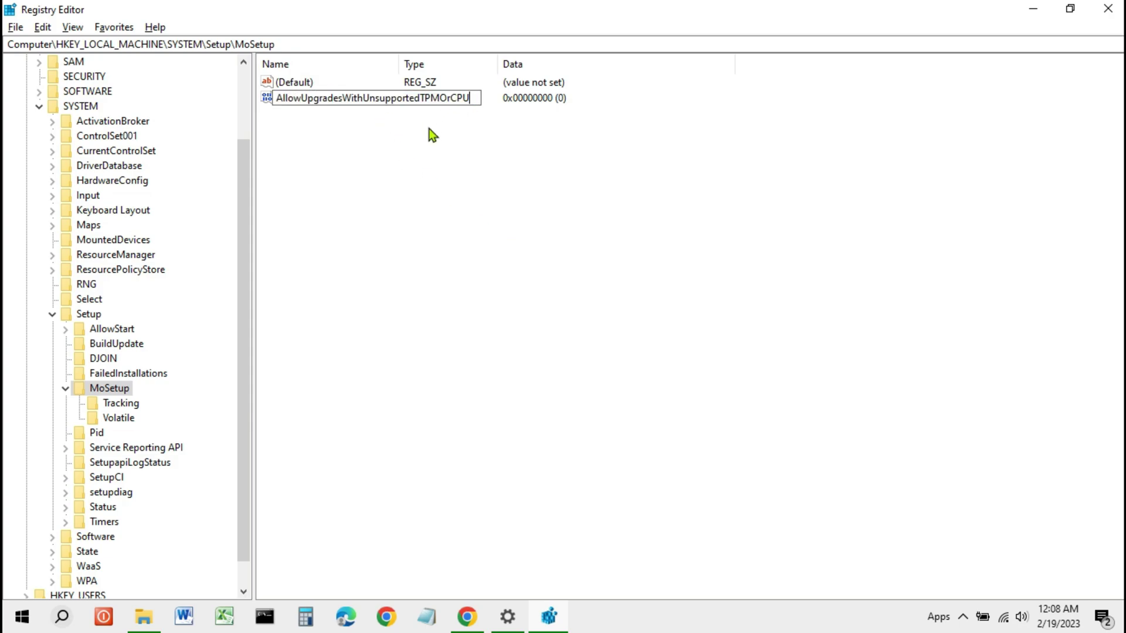
{"action": "key", "text": "Return"}
{"action": "left_click", "coordinate": [344, 100]}
{"action": "key", "text": "Escape"}
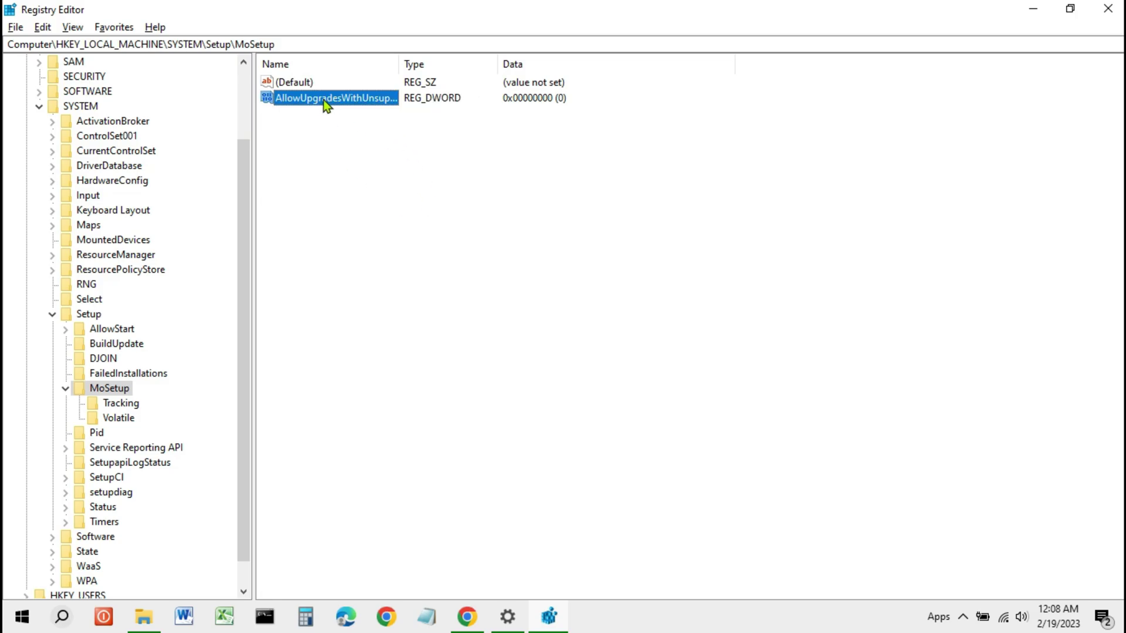
Set the value data of AllowUpgradesWithUnsupportedTPMOrCPU to 1 and close Registry Editor.
{"action": "double_click", "coordinate": [322, 100]}
{"action": "left_click_drag", "start_coordinate": [231, 81], "coordinate": [481, 177]}
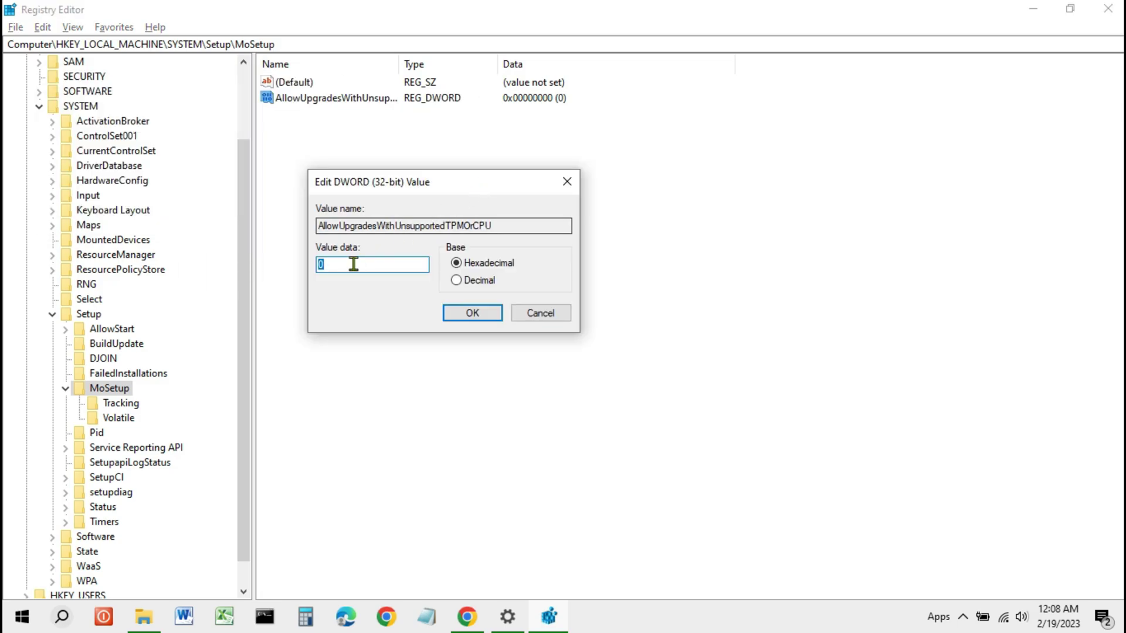
{"action": "type", "text": "1"}
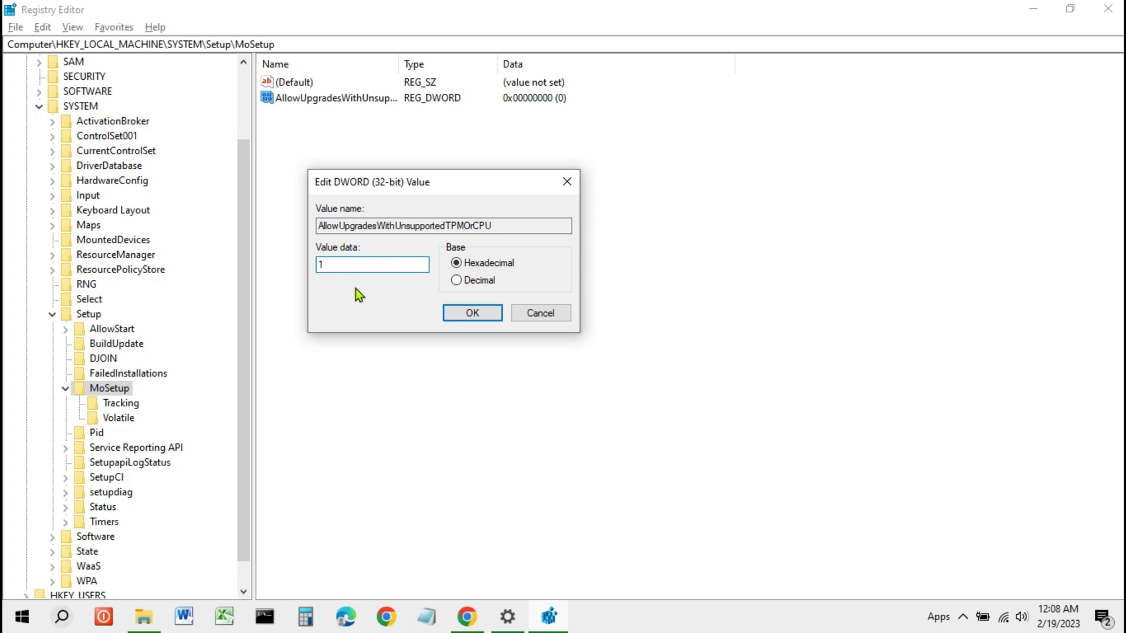
{"action": "left_click", "coordinate": [466, 317]}
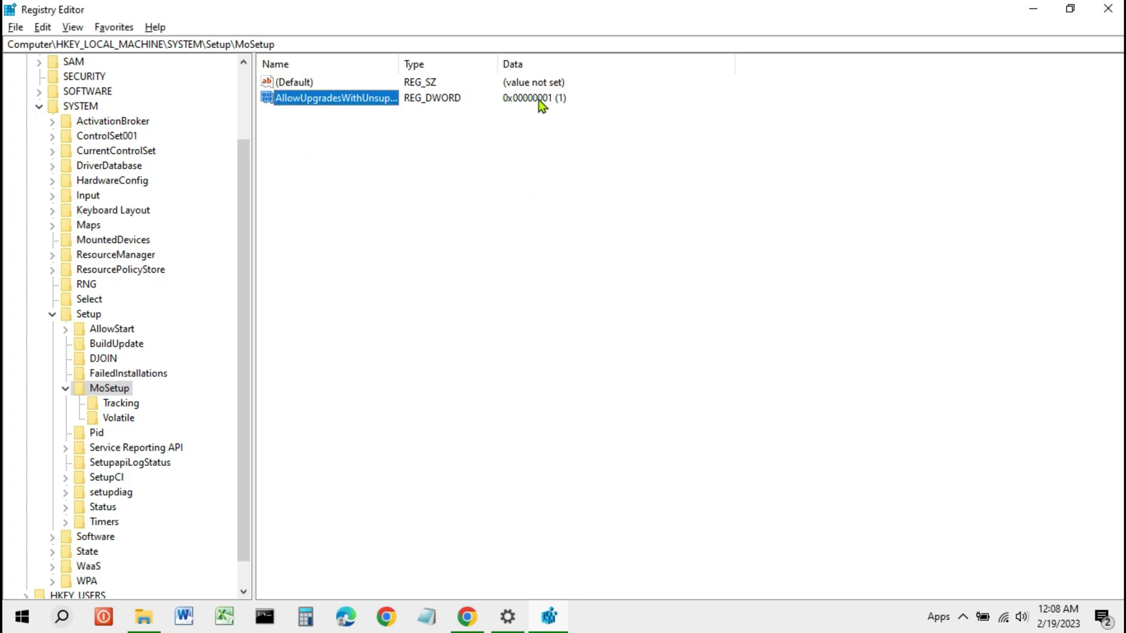
{"action": "left_click", "coordinate": [550, 235]}
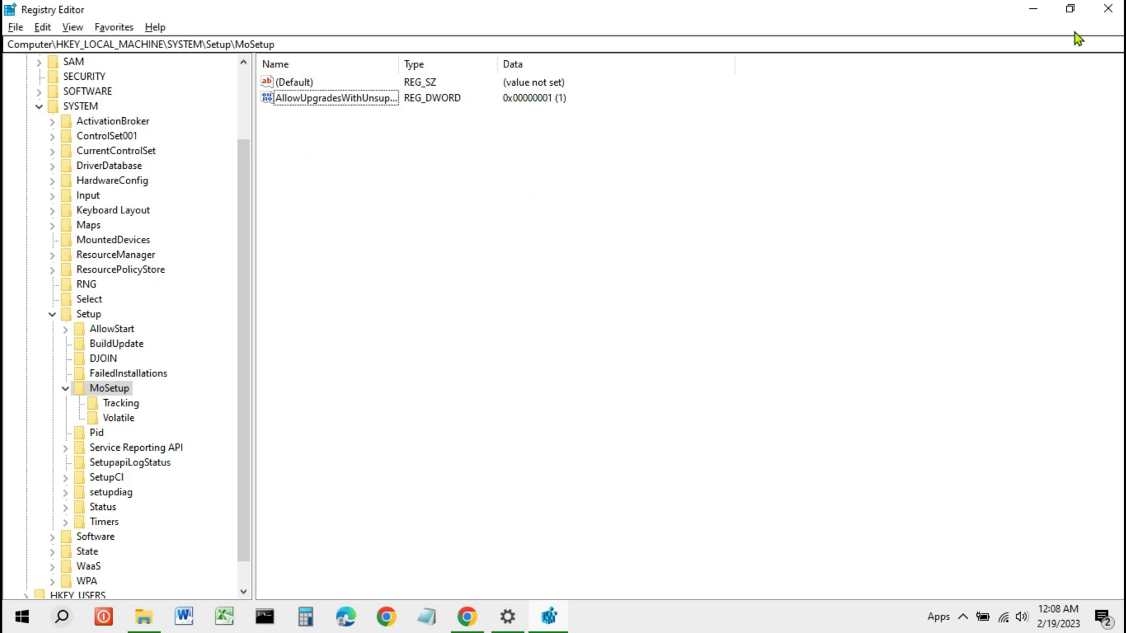
{"action": "left_click", "coordinate": [1108, 9]}
Run setup.exe from the mounted DVD drive in File Explorer, and continue the setup with helping make the installation better turned off.
{"action": "left_click", "coordinate": [146, 615]}
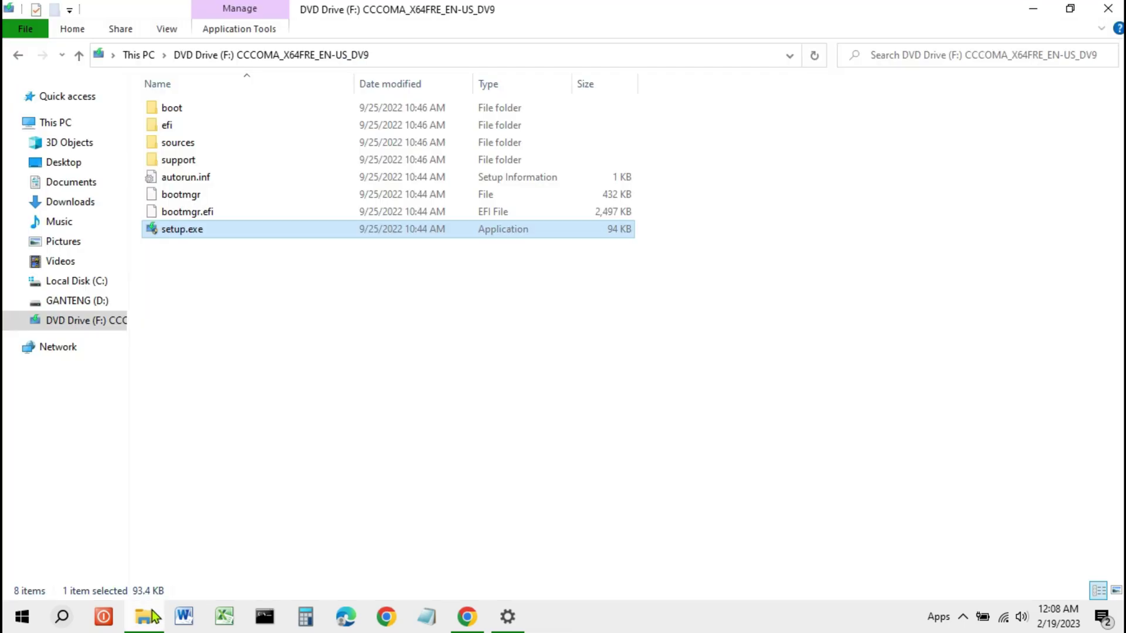
{"action": "double_click", "coordinate": [199, 233]}
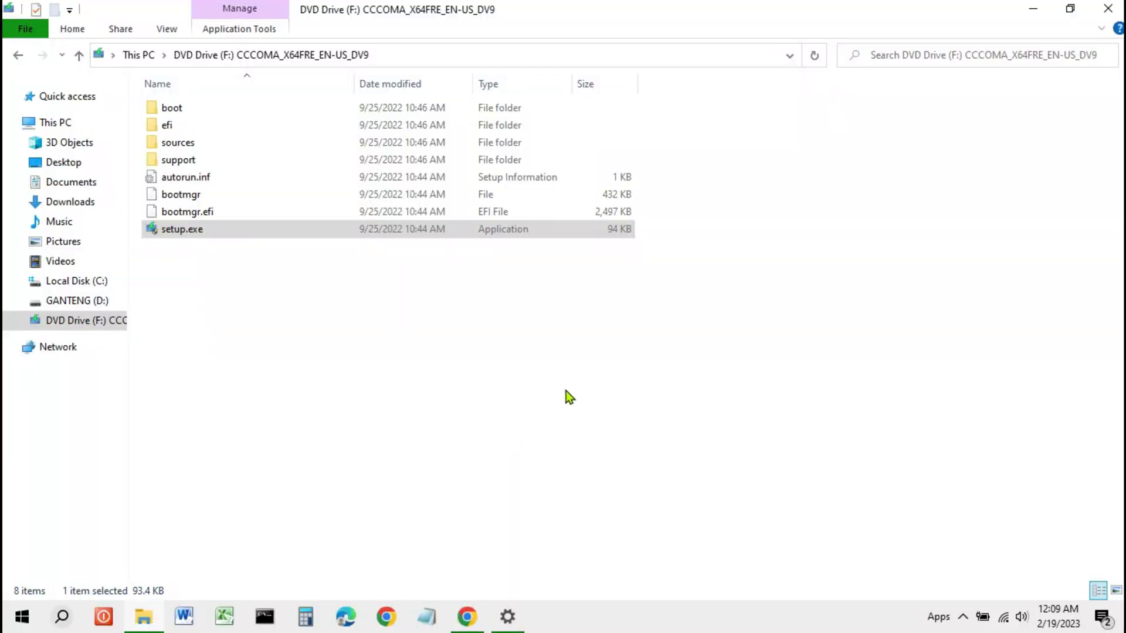
{"action": "left_click", "coordinate": [1030, 11]}
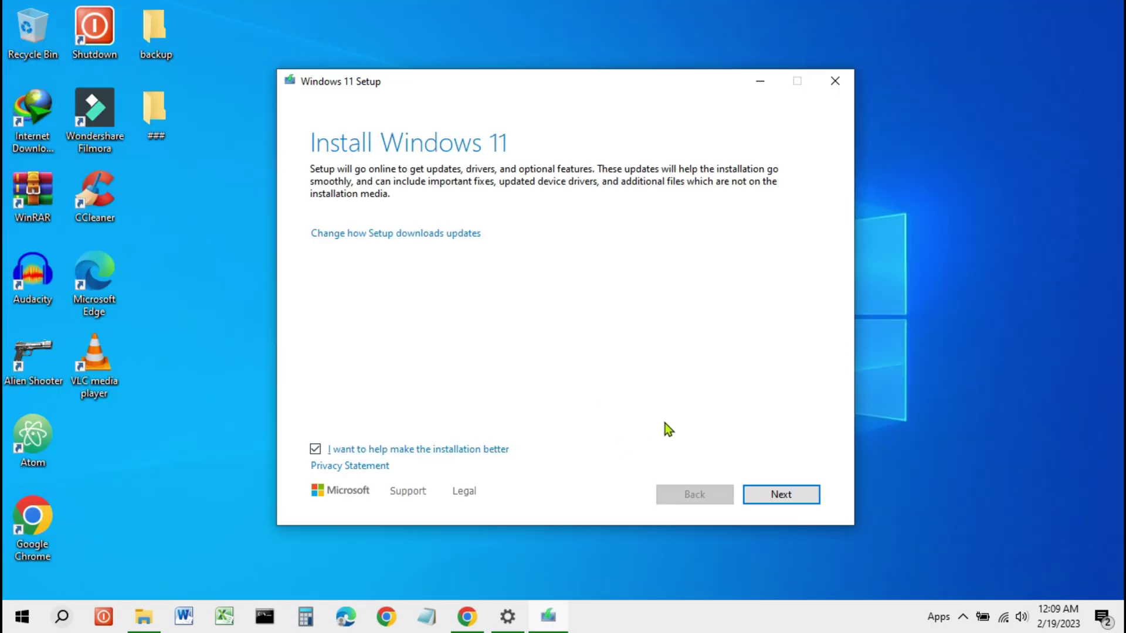
{"action": "left_click", "coordinate": [315, 450]}
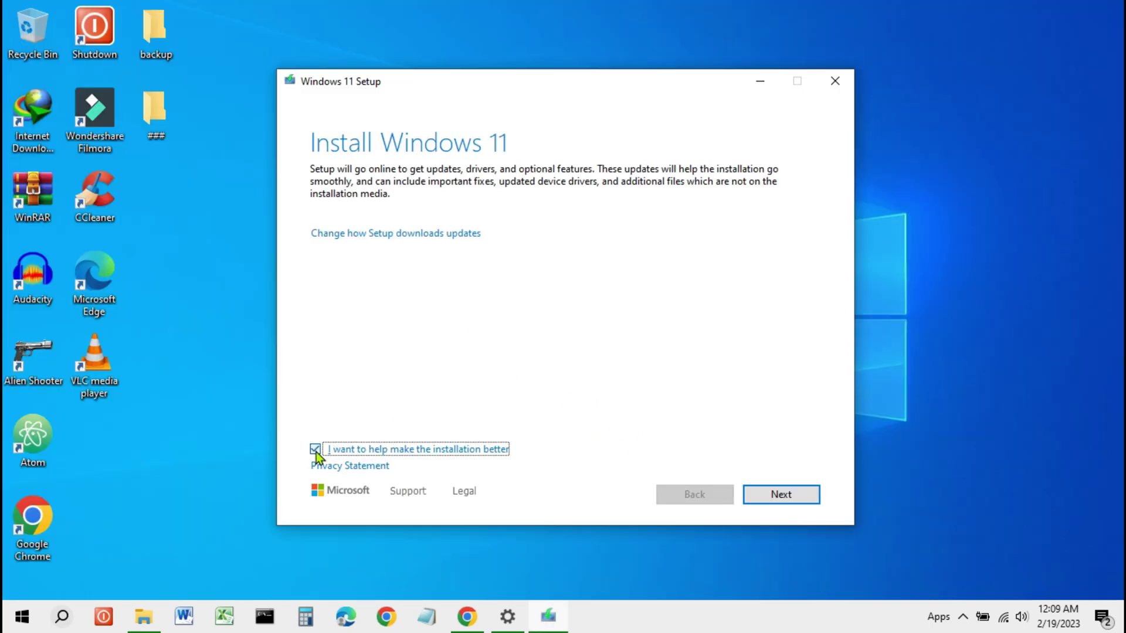
{"action": "left_click", "coordinate": [803, 497]}
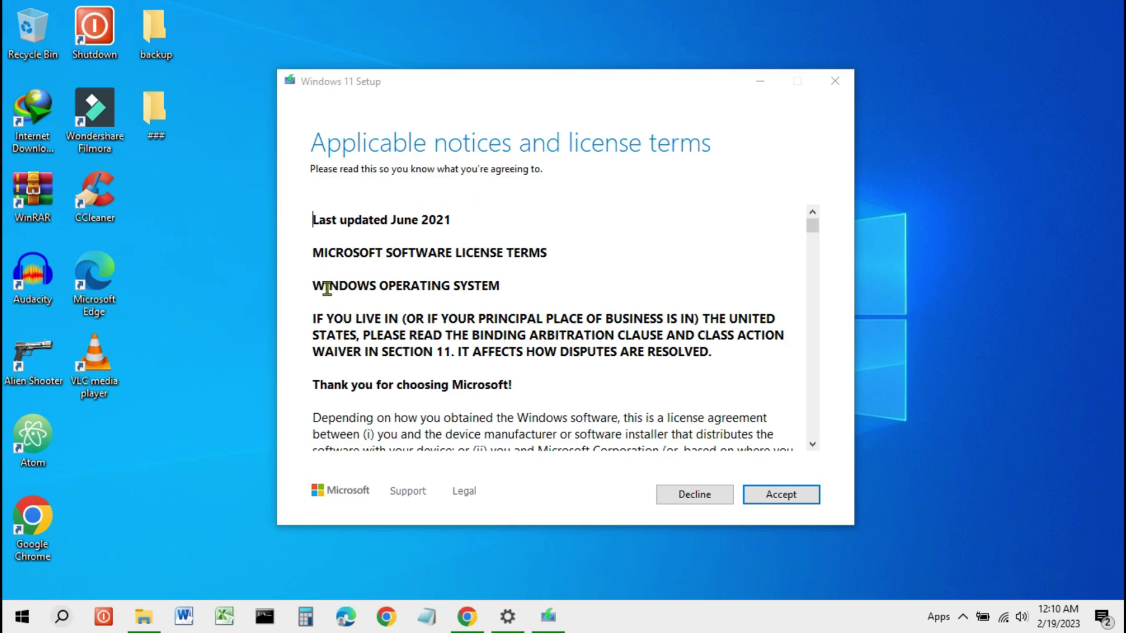
Check the bypass registry value's name and data on Microsoft's Ways to install Windows 11 page in Chrome, and close the browser.
{"action": "left_click_drag", "start_coordinate": [452, 220], "coordinate": [313, 219]}
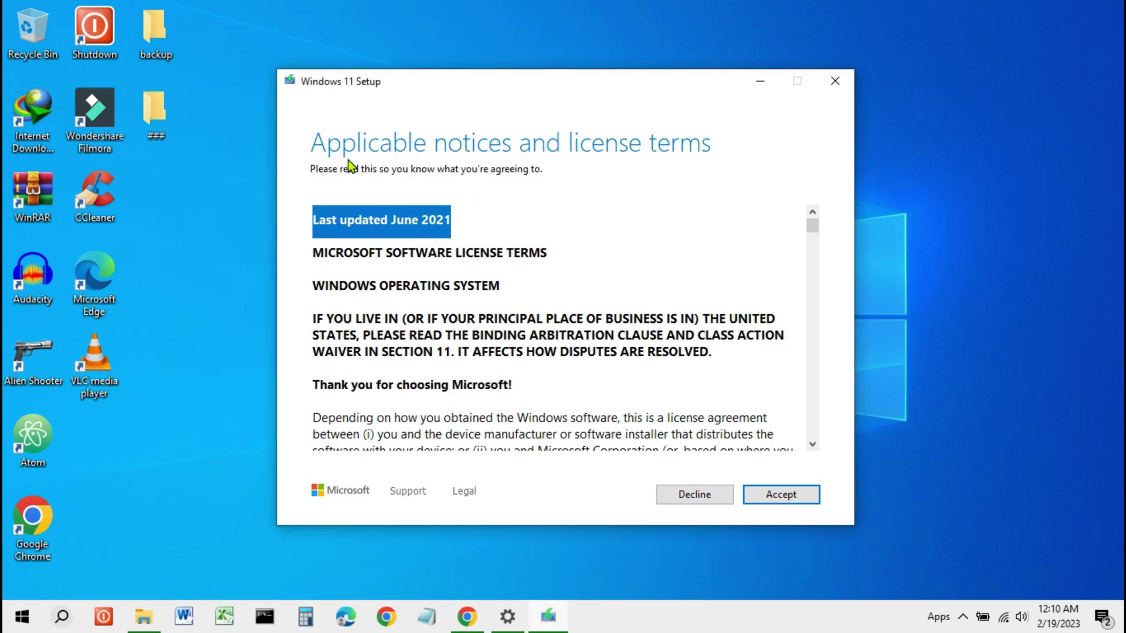
{"action": "left_click", "coordinate": [529, 211]}
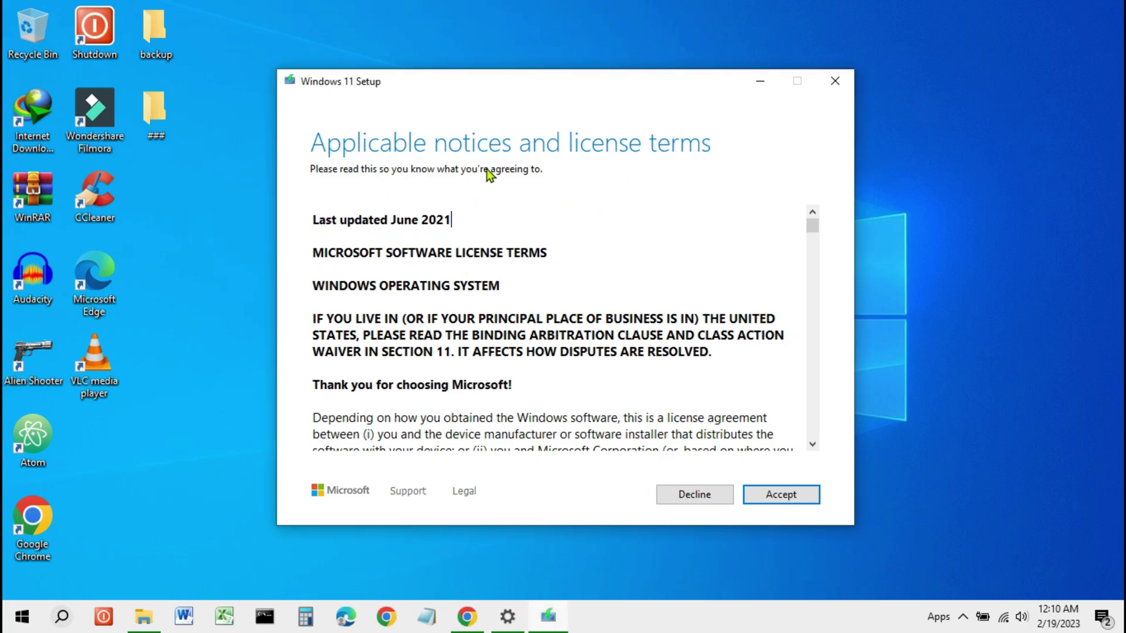
{"action": "left_click", "coordinate": [467, 617]}
{"action": "scroll", "coordinate": [381, 490], "scroll_direction": "up", "scroll_amount": 3}
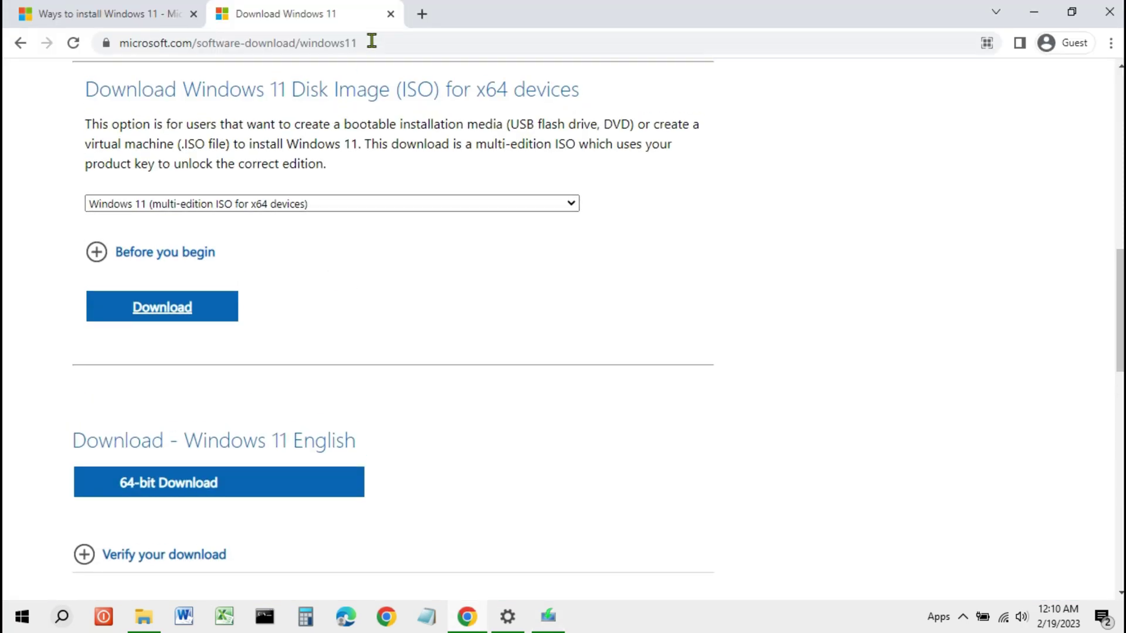
{"action": "left_click", "coordinate": [389, 17]}
{"action": "scroll", "coordinate": [373, 387], "scroll_direction": "down", "scroll_amount": 3}
{"action": "left_click_drag", "start_coordinate": [267, 261], "coordinate": [228, 298]}
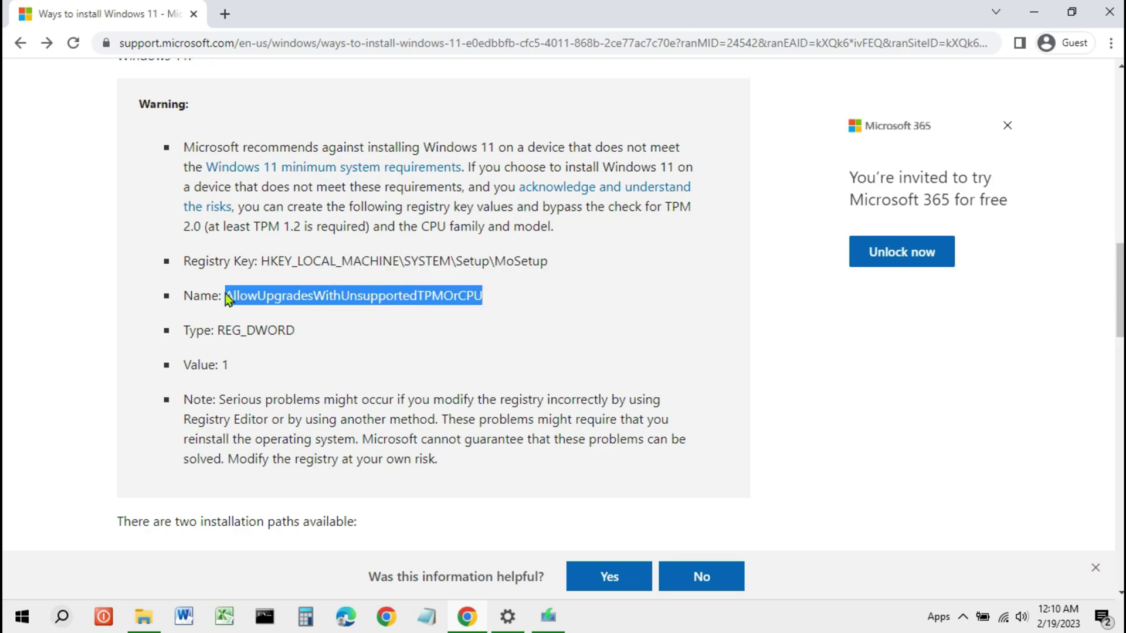
{"action": "double_click", "coordinate": [224, 365]}
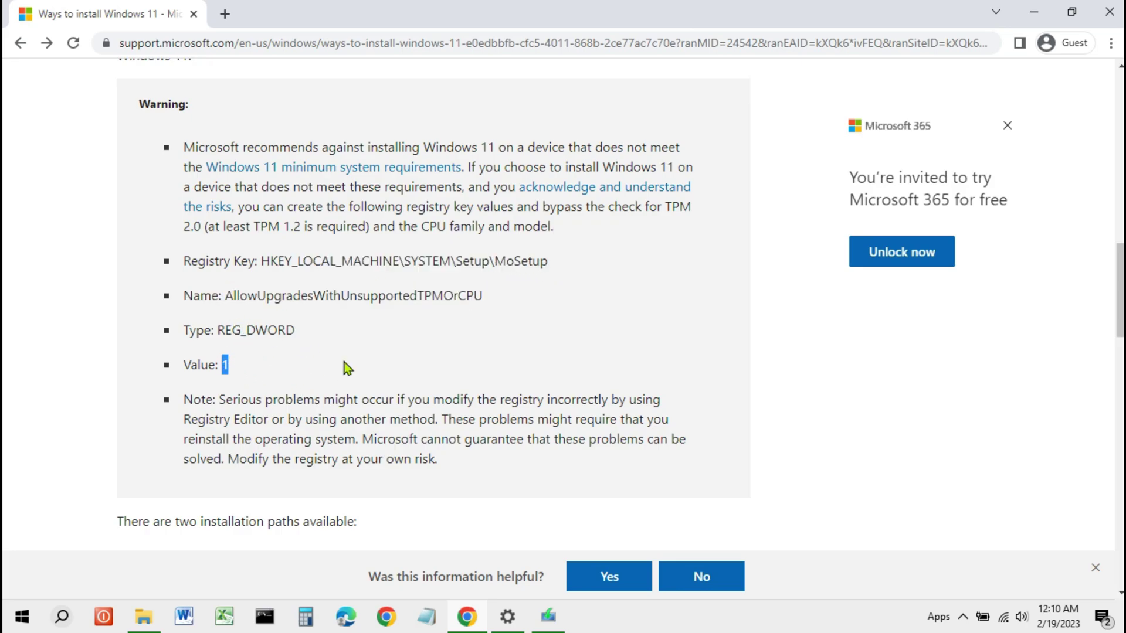
{"action": "left_click", "coordinate": [1110, 11]}
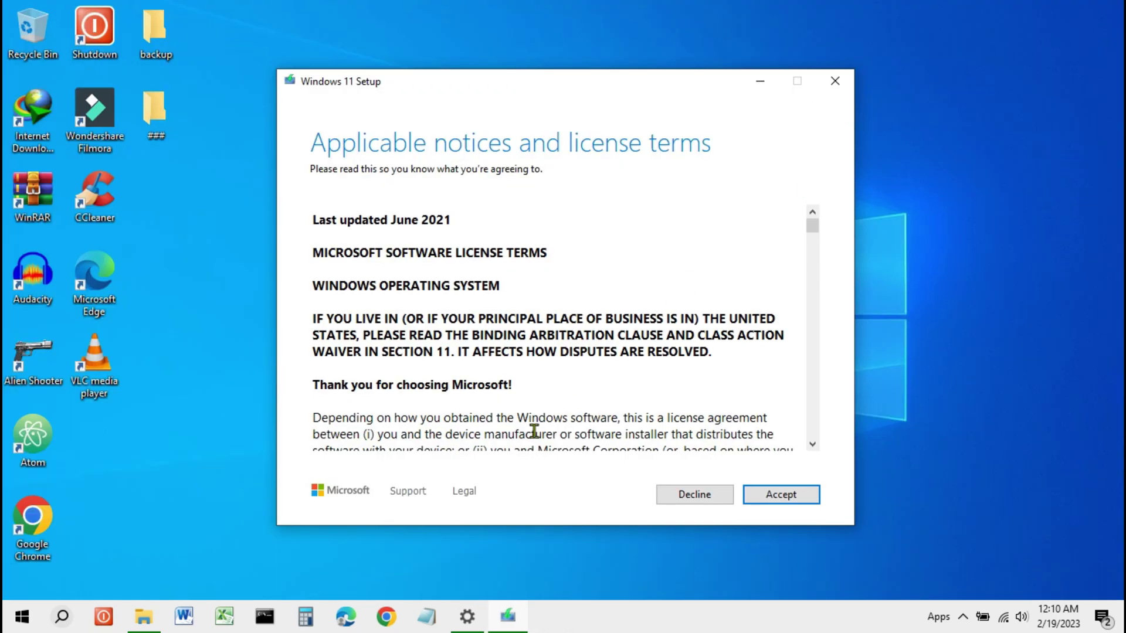
Accept the license terms and the statement about unmet minimum system requirements in Windows 11 Setup.
{"action": "scroll", "coordinate": [502, 393], "scroll_direction": "down", "scroll_amount": 10}
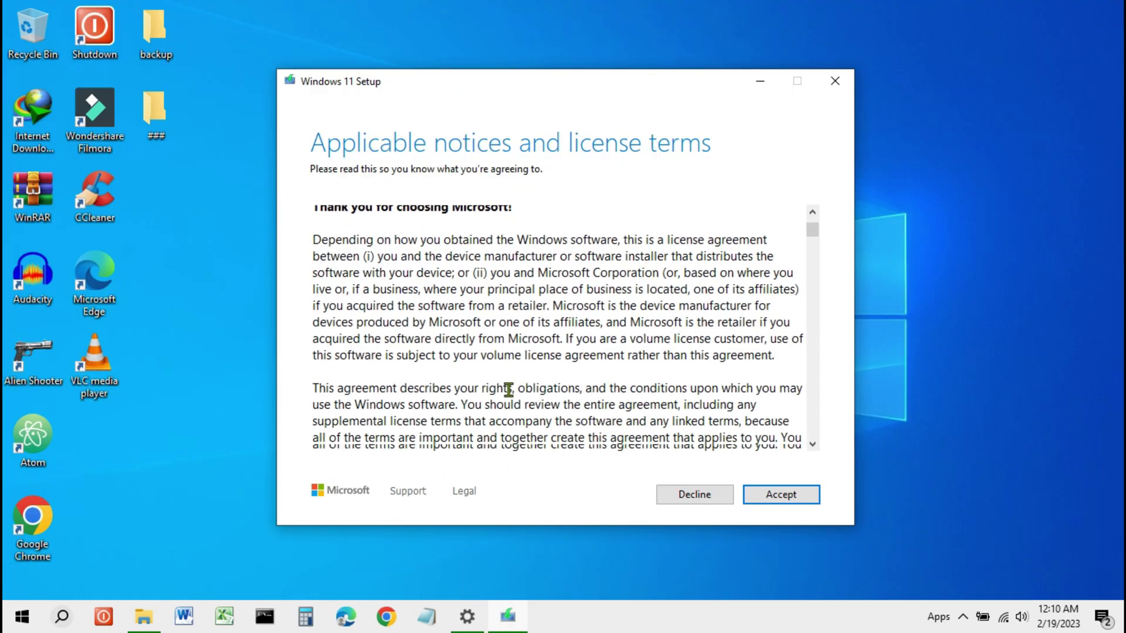
{"action": "left_click_drag", "start_coordinate": [813, 252], "coordinate": [813, 457]}
{"action": "left_click", "coordinate": [779, 499]}
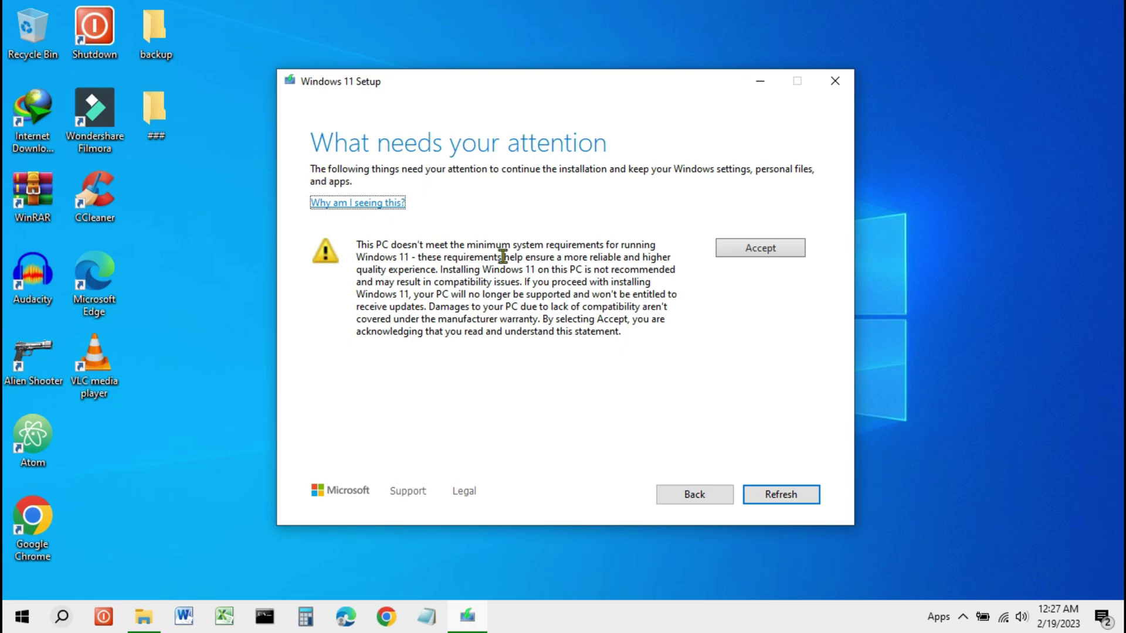
{"action": "left_click", "coordinate": [755, 247]}
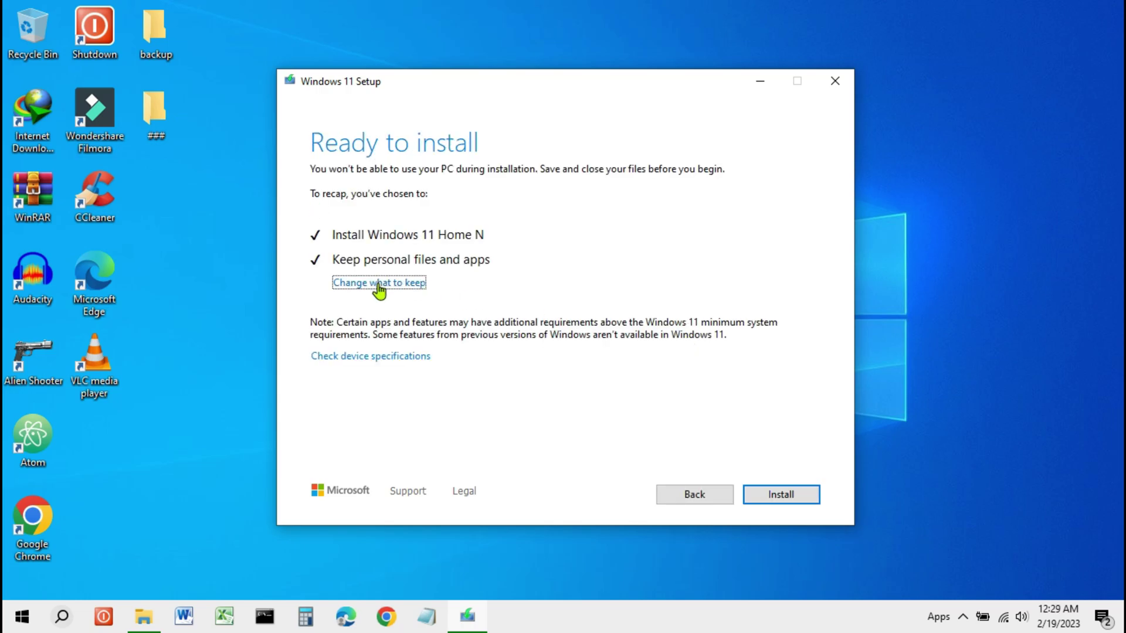
Choose to keep personal files and apps, and start the Windows 11 installation.
{"action": "left_click", "coordinate": [379, 287]}
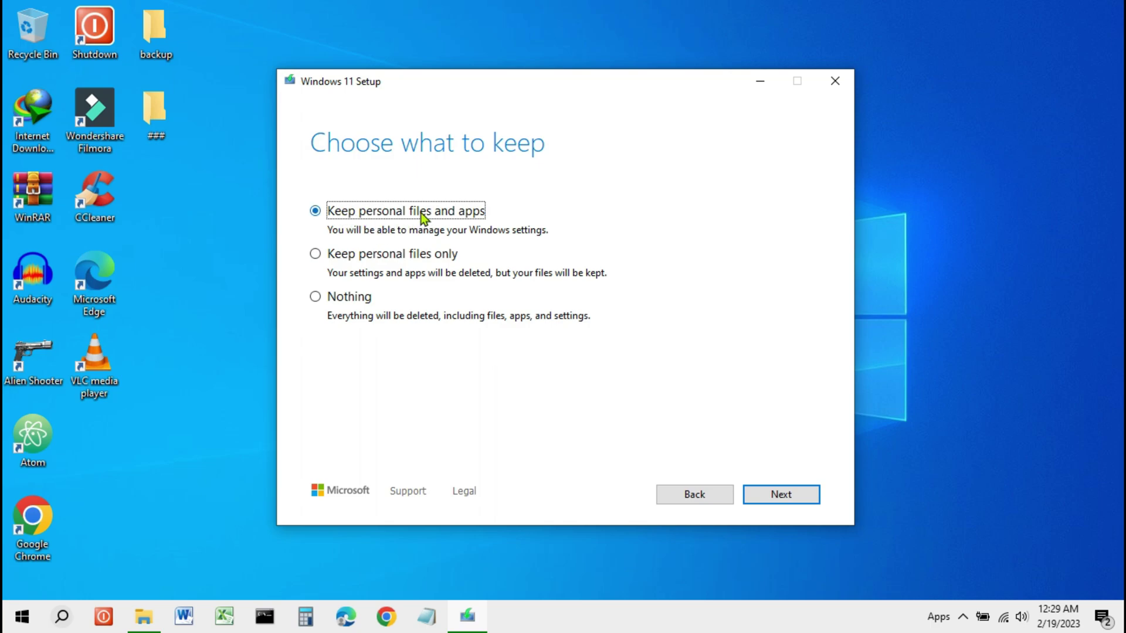
{"action": "left_click", "coordinate": [781, 495]}
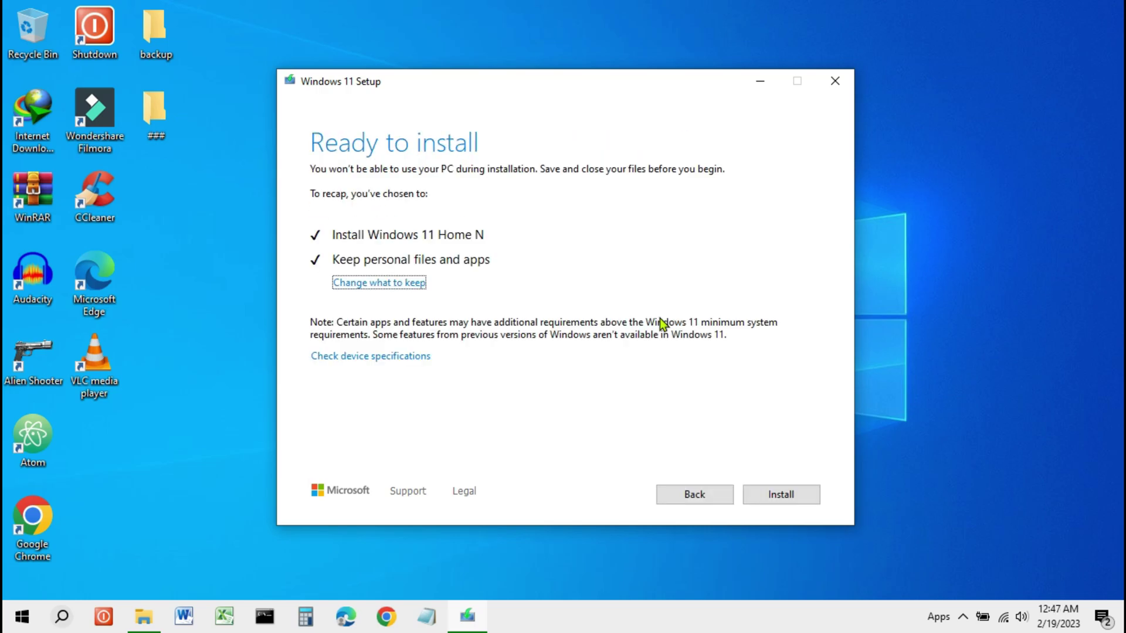
{"action": "left_click", "coordinate": [782, 494]}
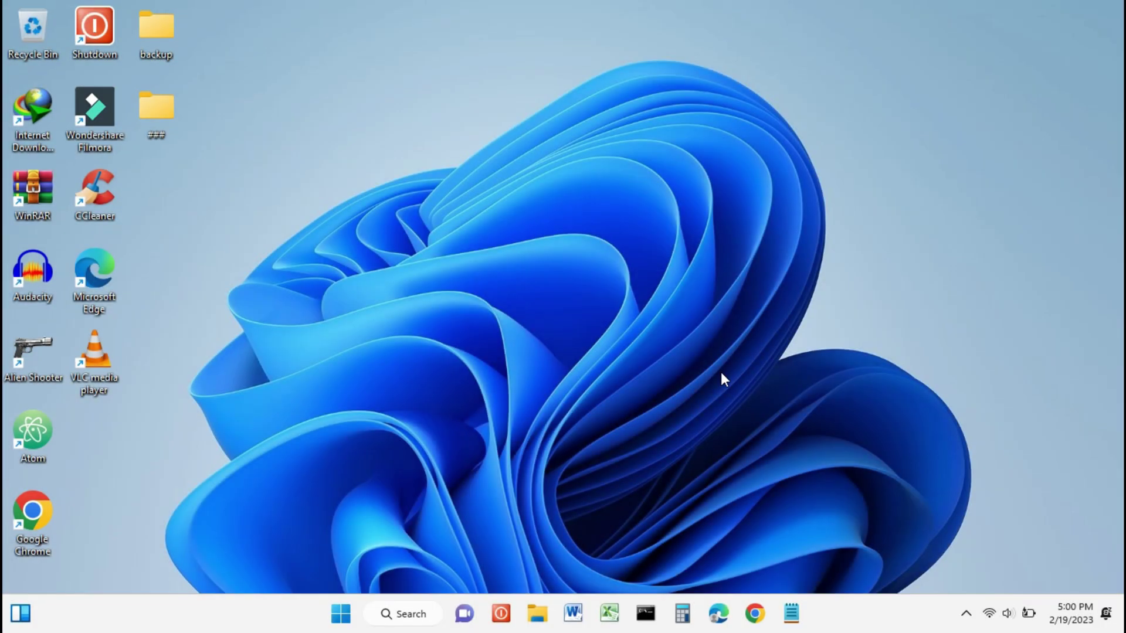
{"action": "left_click_drag", "start_coordinate": [594, 392], "coordinate": [499, 287]}
{"action": "left_click_drag", "start_coordinate": [376, 136], "coordinate": [638, 355]}
Search for "settings", launch the Settings app, and check for updates in Windows Update.
{"action": "left_click", "coordinate": [345, 617]}
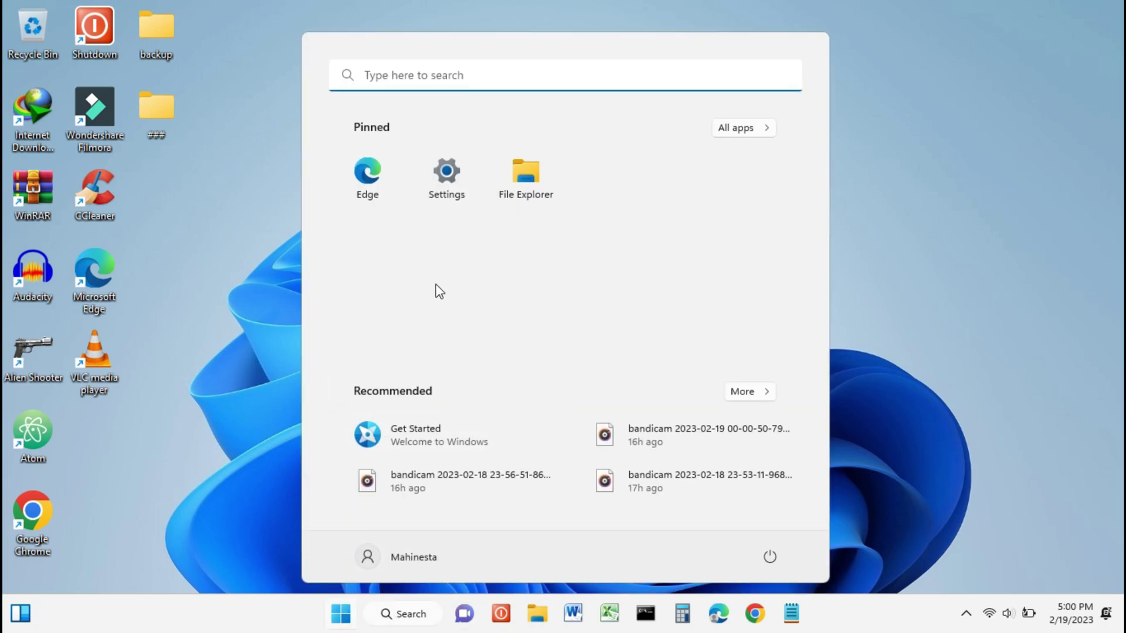
{"action": "left_click", "coordinate": [429, 75]}
{"action": "type", "text": "settings"}
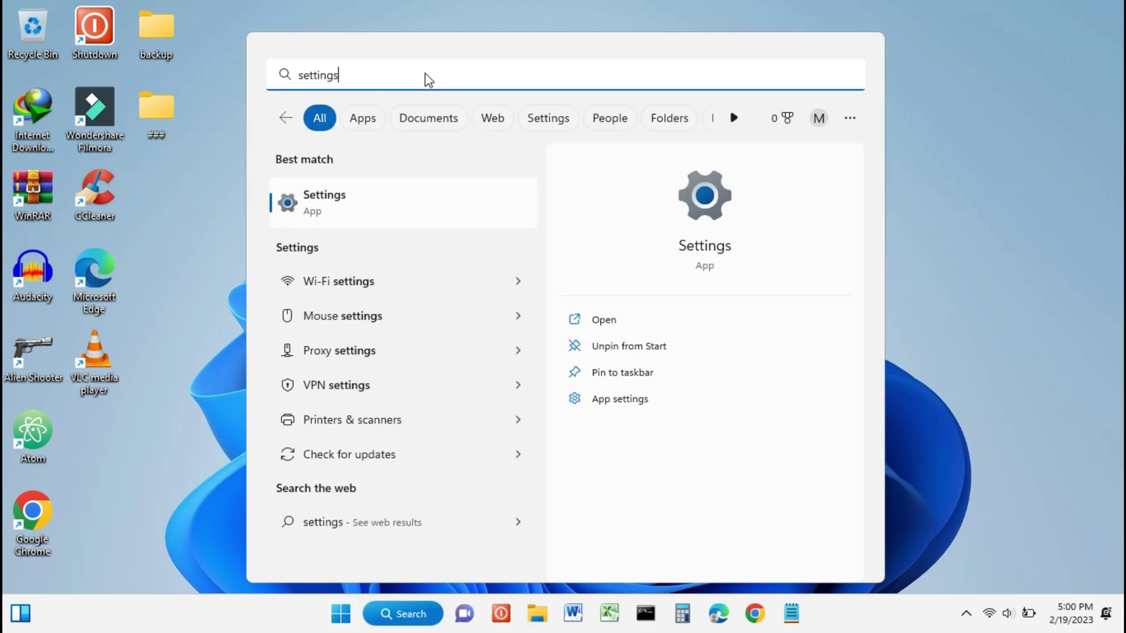
{"action": "left_click", "coordinate": [338, 207]}
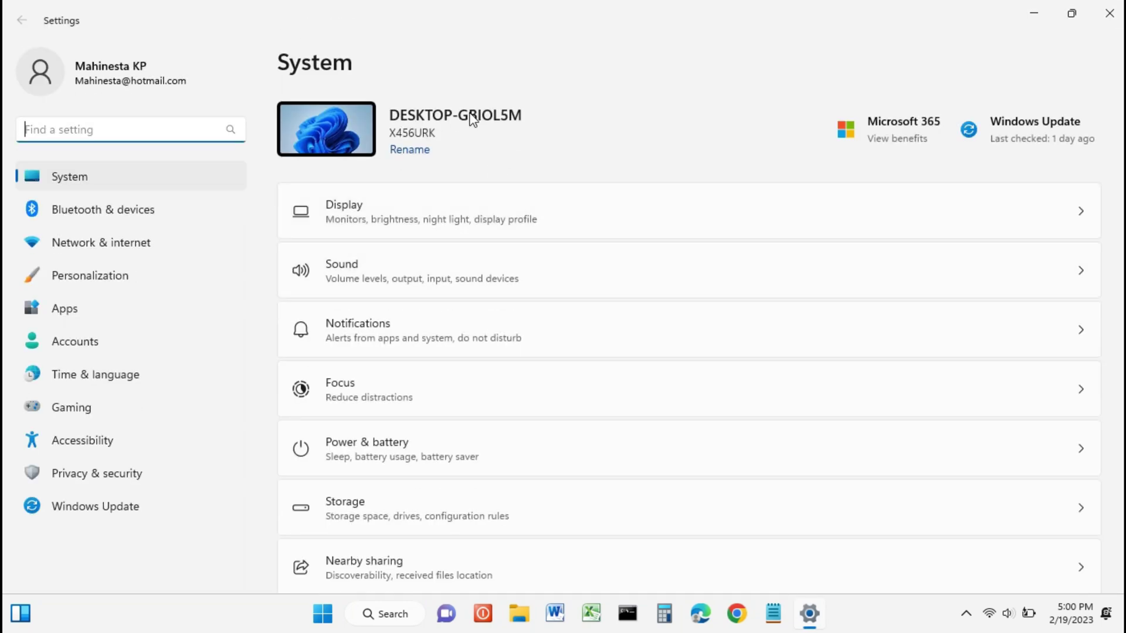
{"action": "left_click", "coordinate": [105, 518]}
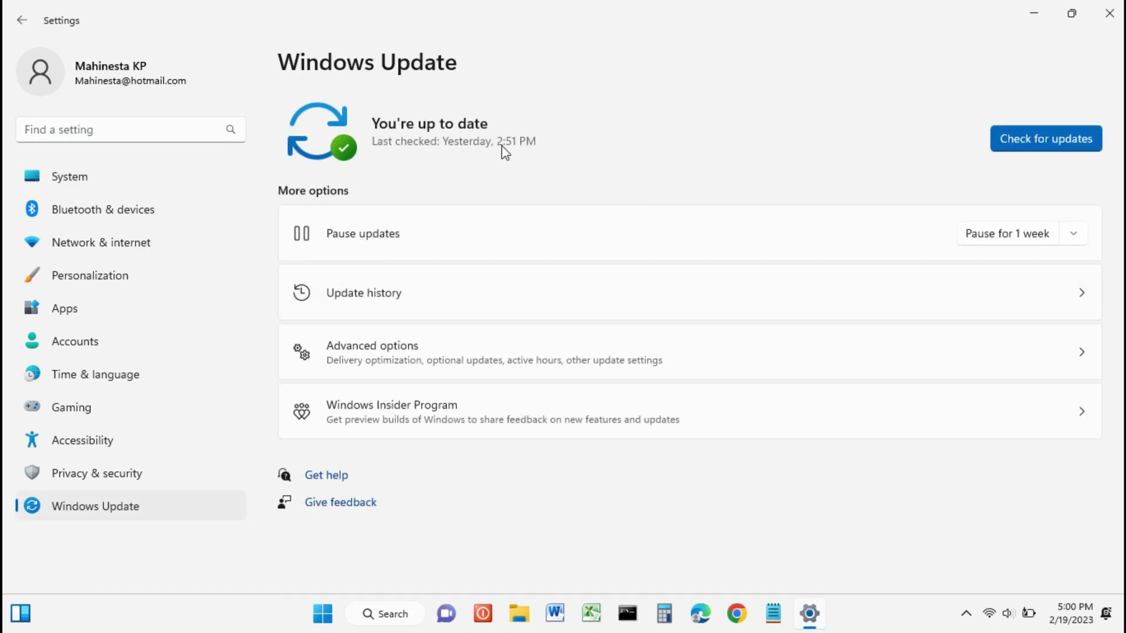
{"action": "left_click", "coordinate": [1041, 148]}
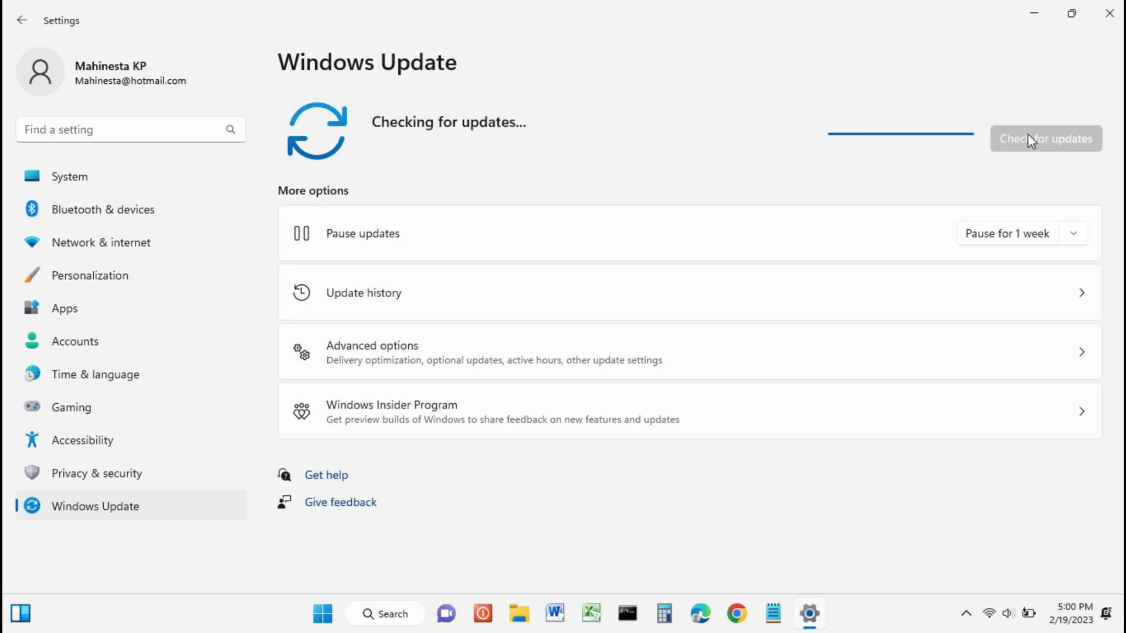
Examine the pause choices, the update list and the Advanced options page of Windows Update.
{"action": "left_click", "coordinate": [1077, 237]}
{"action": "left_click", "coordinate": [1077, 237]}
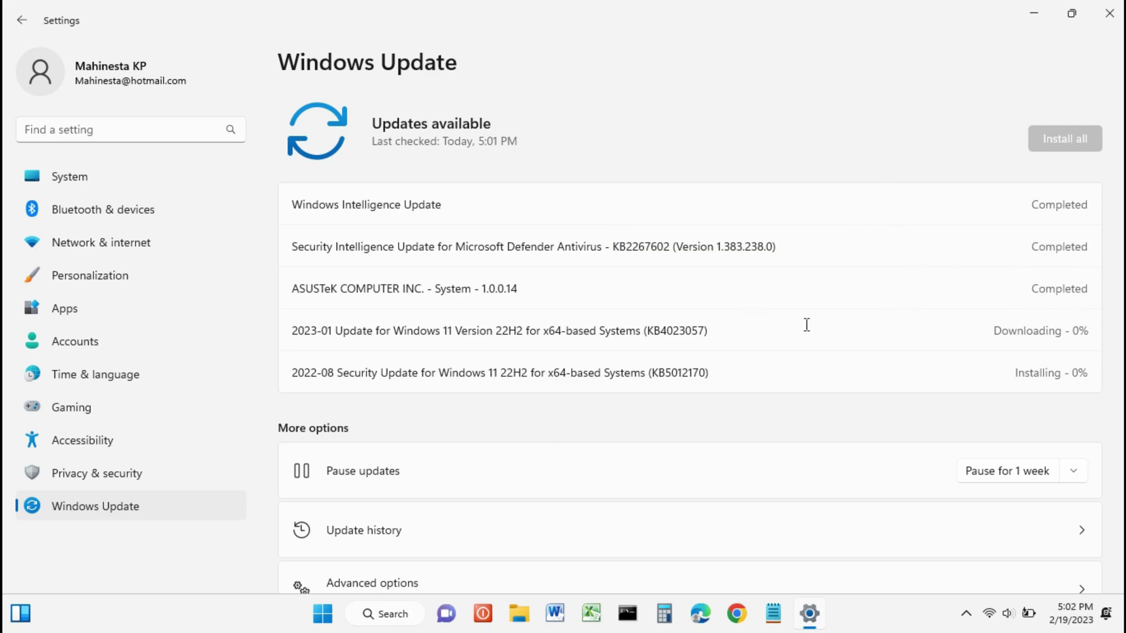
{"action": "scroll", "coordinate": [848, 322], "scroll_direction": "down", "scroll_amount": 3}
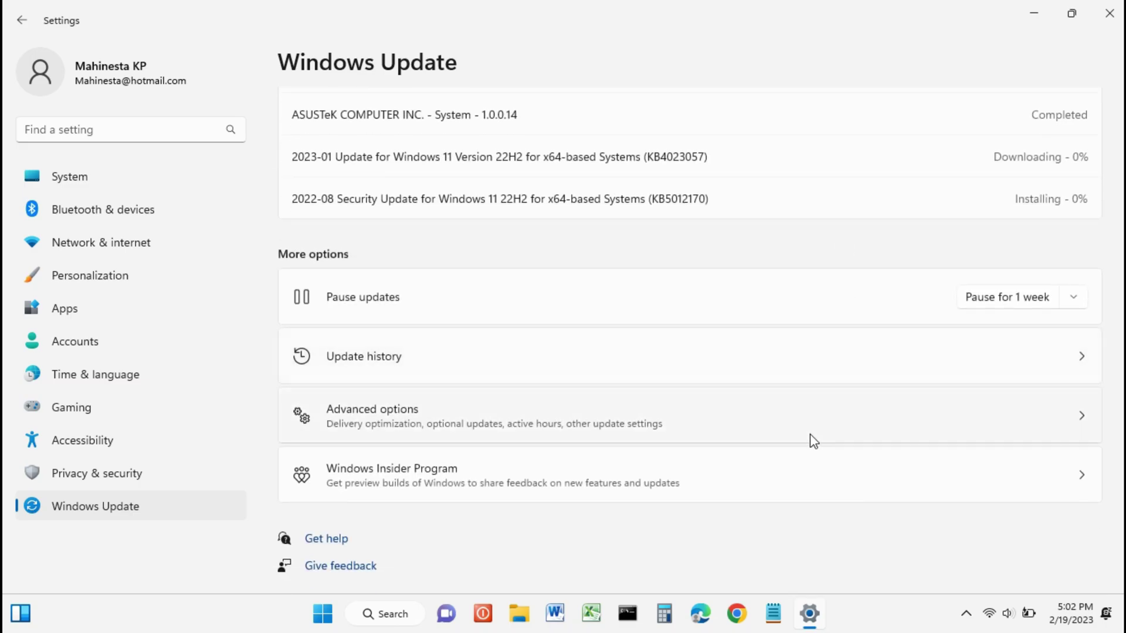
{"action": "left_click", "coordinate": [400, 410]}
{"action": "scroll", "coordinate": [460, 352], "scroll_direction": "down", "scroll_amount": 3}
{"action": "scroll", "coordinate": [457, 358], "scroll_direction": "up", "scroll_amount": 3}
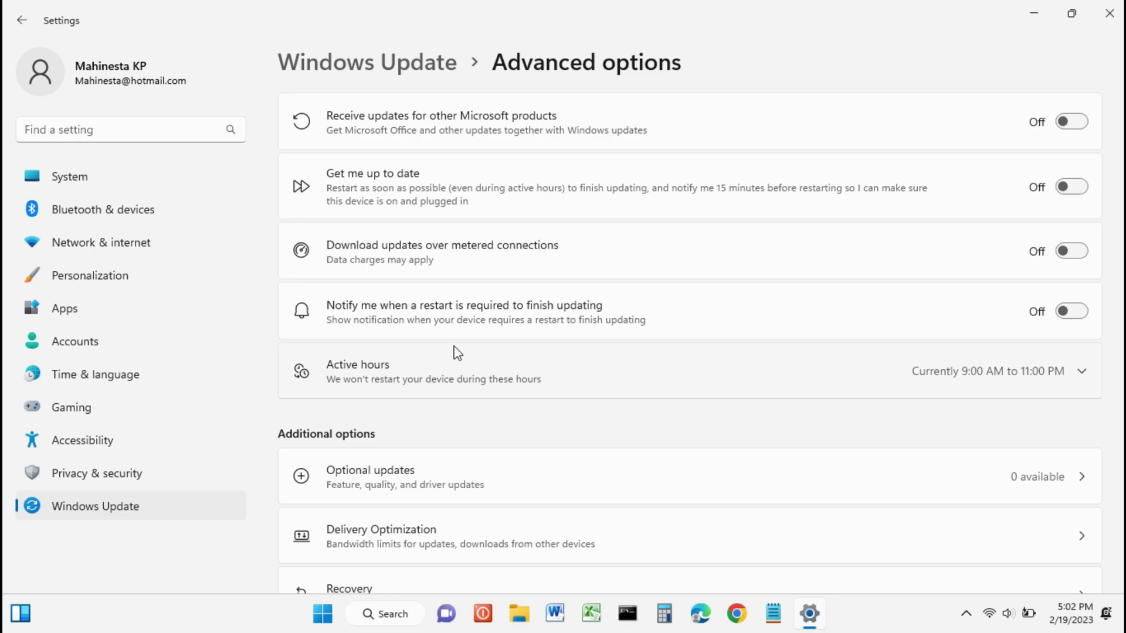